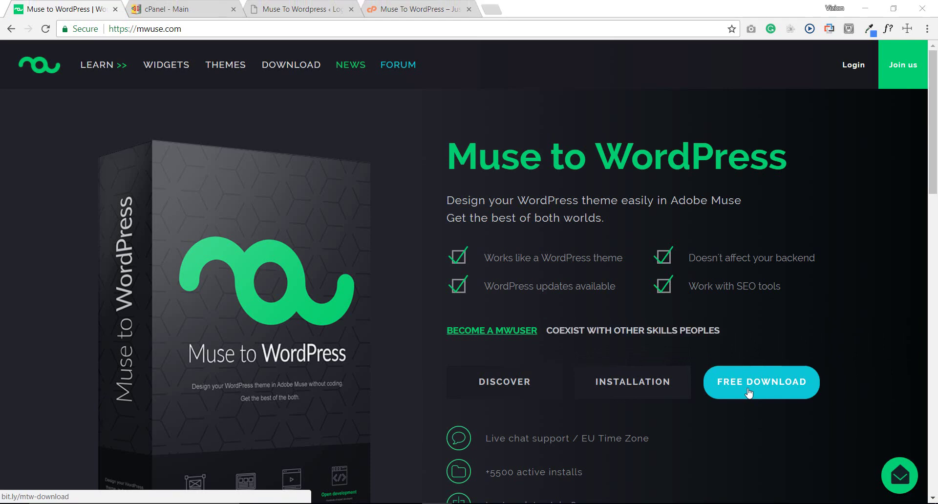
# - Download the free Muse to WordPress theme package and log in to the WordPress admin dashboard of the demo site
pyautogui.click(748, 391)
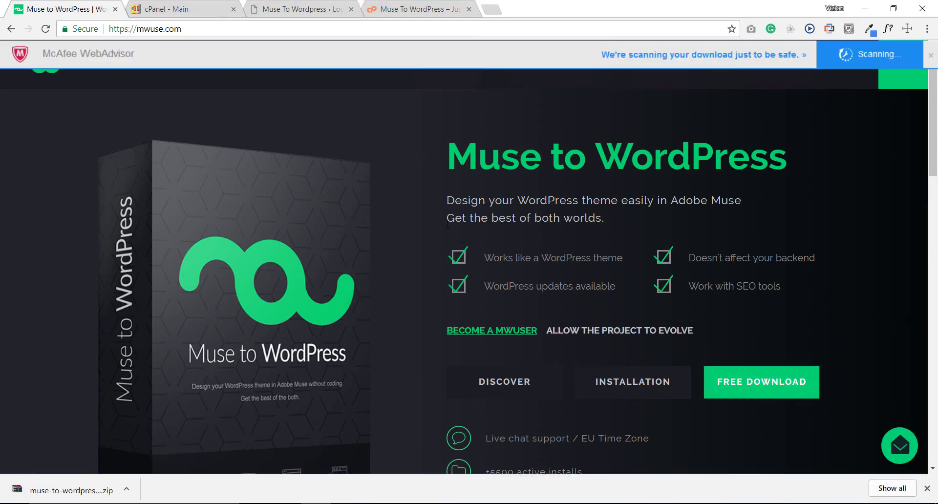
pyautogui.hotkey('ctrl', '3')
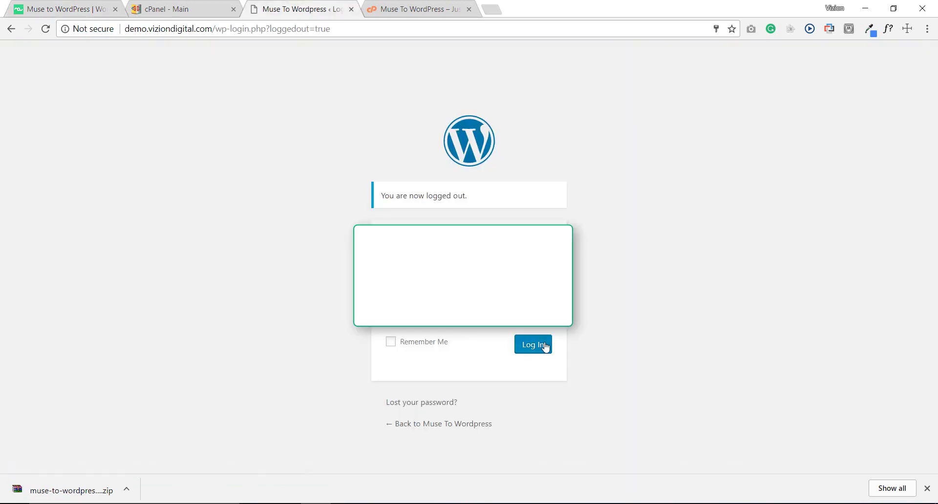
pyautogui.click(544, 349)
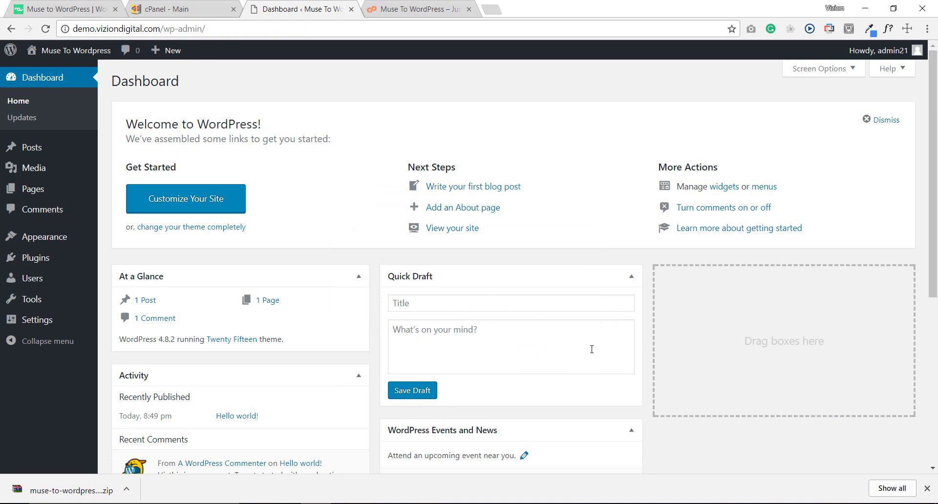
pyautogui.hotkey('ctrl', '1')
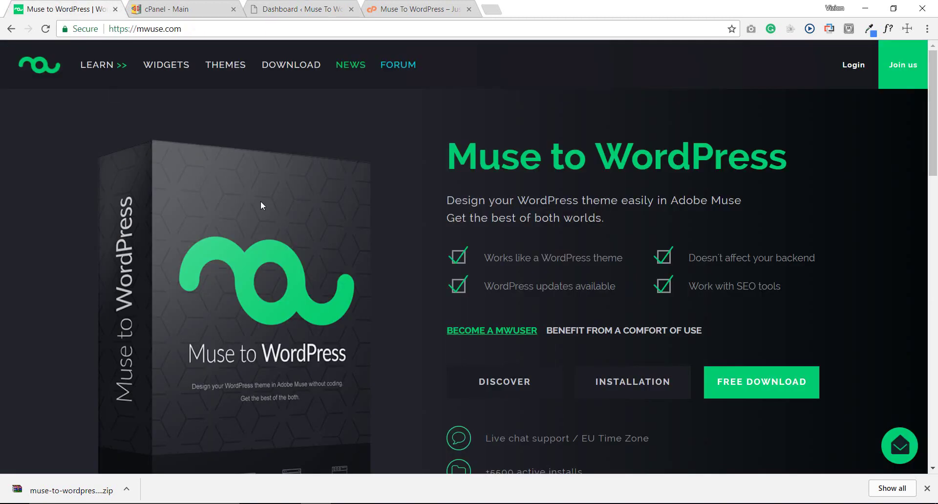
pyautogui.click(298, 9)
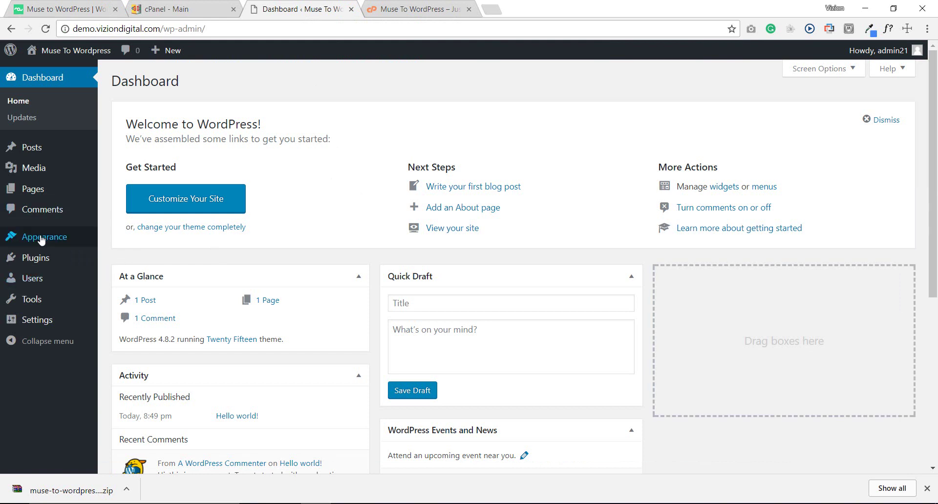
# - Upload and install the WordPress theme from the file muse-to-wordpress-master (1).zip in Downloads
pyautogui.moveTo(41, 239)
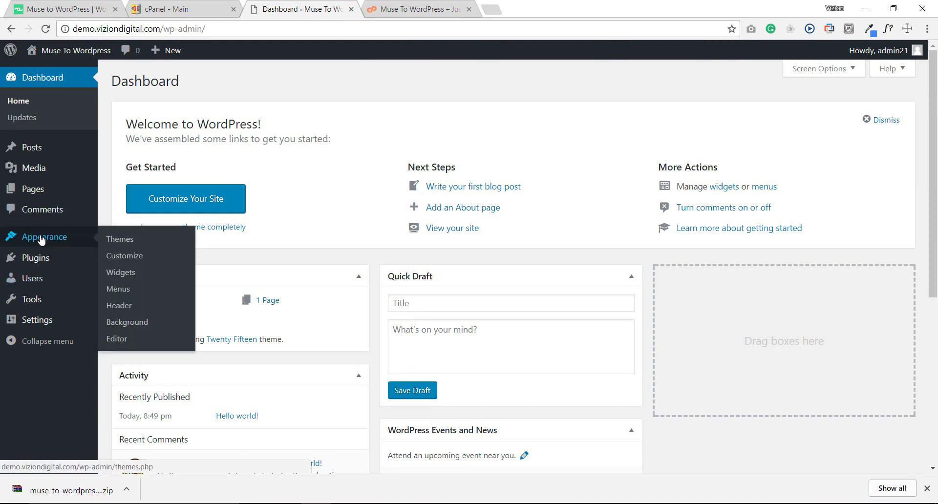
pyautogui.click(125, 241)
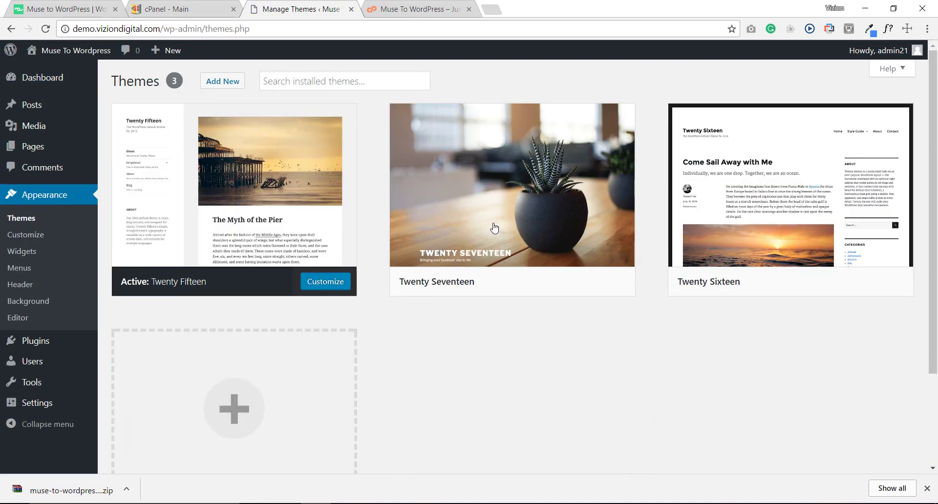
pyautogui.click(223, 85)
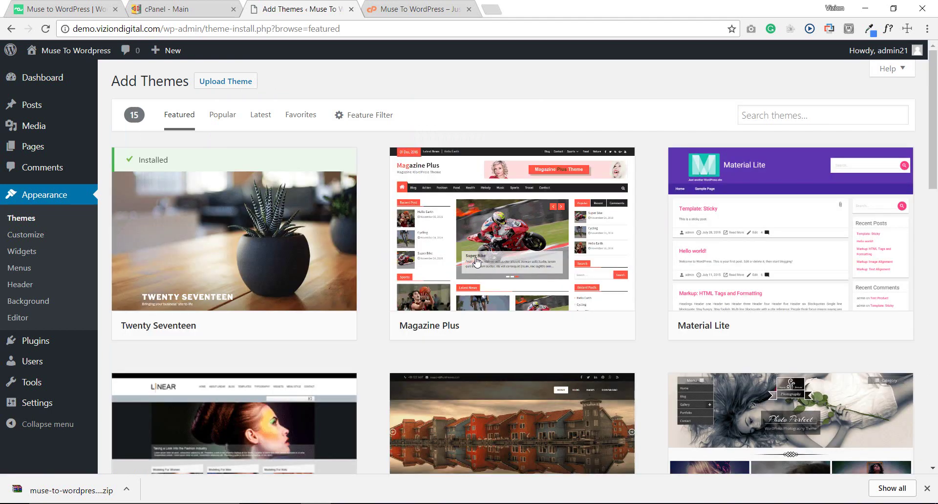
pyautogui.click(231, 85)
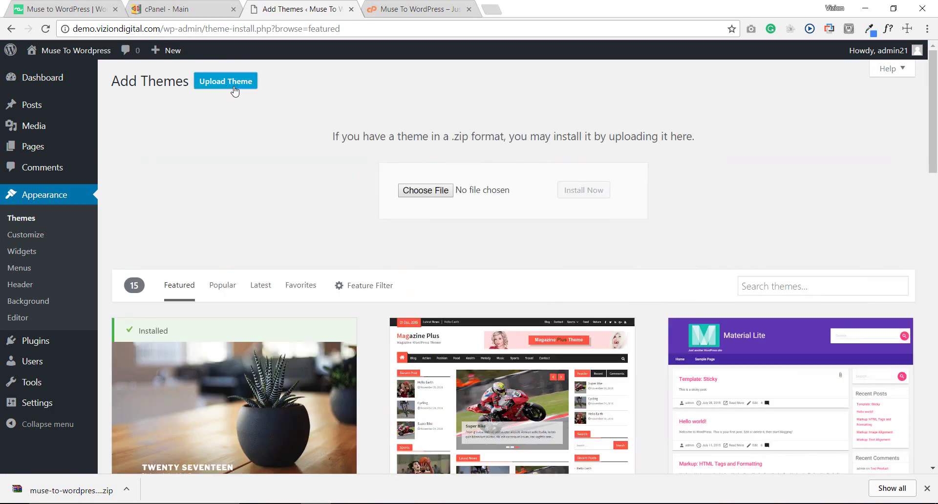
pyautogui.click(424, 190)
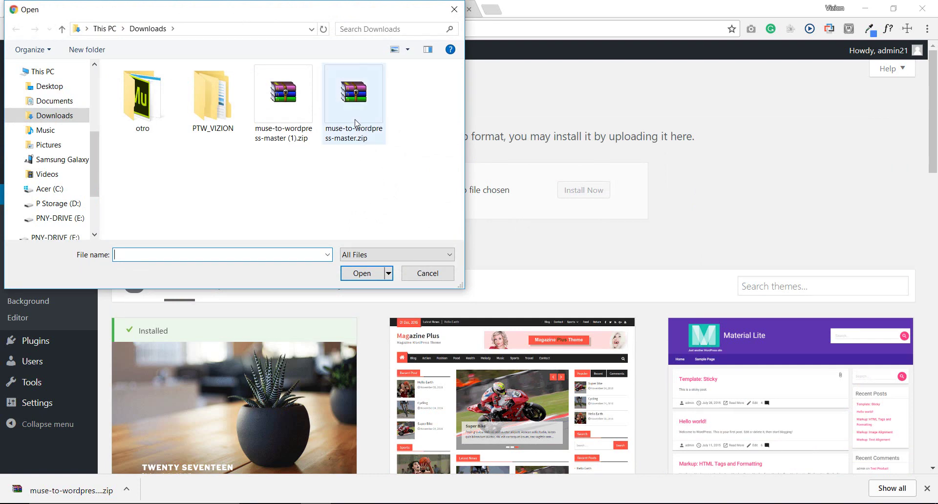
pyautogui.click(299, 126)
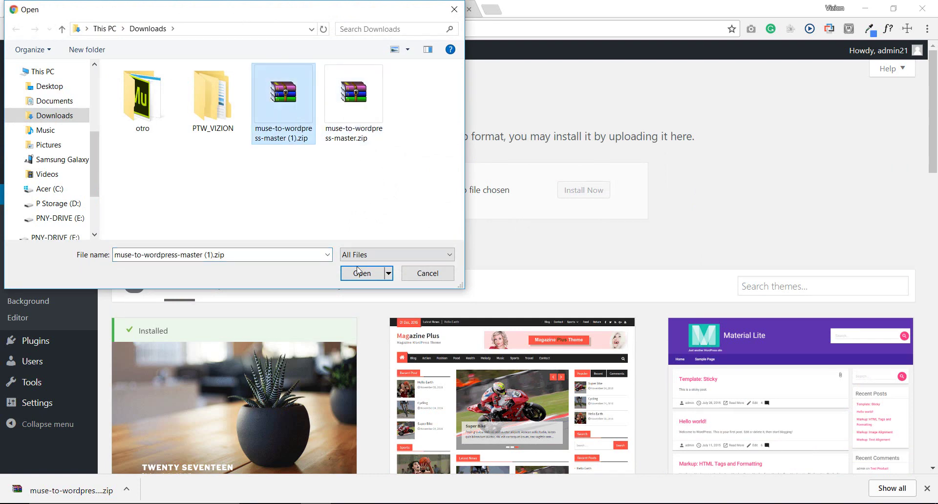
pyautogui.click(363, 273)
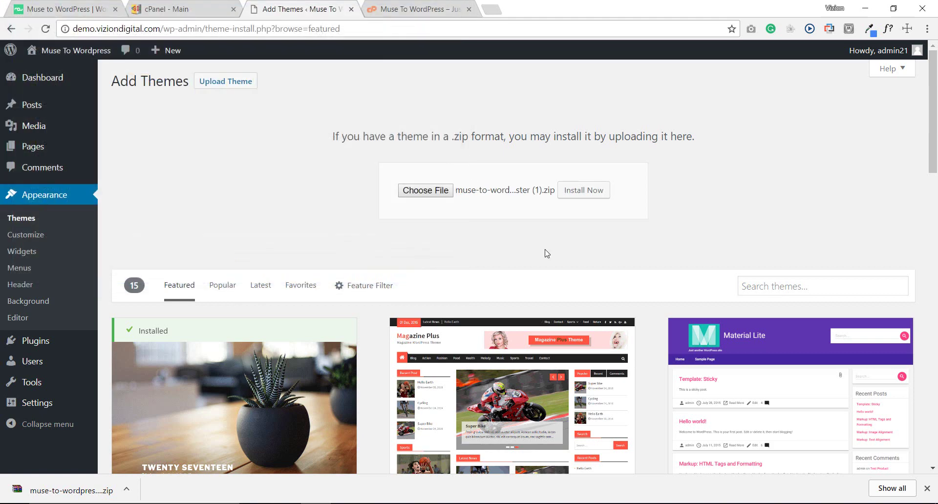
pyautogui.click(594, 191)
pyautogui.click(598, 195)
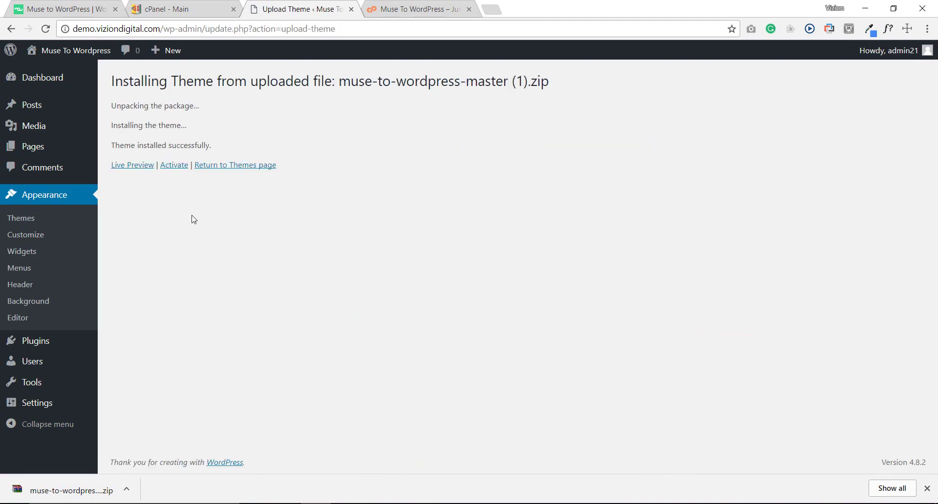
# - Activate the installed Muse to WordPress theme and update it to its new version
pyautogui.click(172, 166)
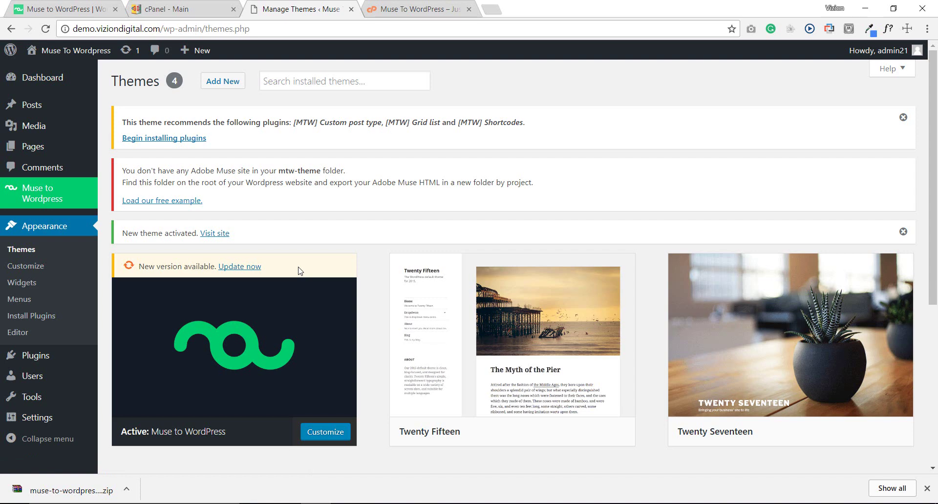
pyautogui.click(241, 267)
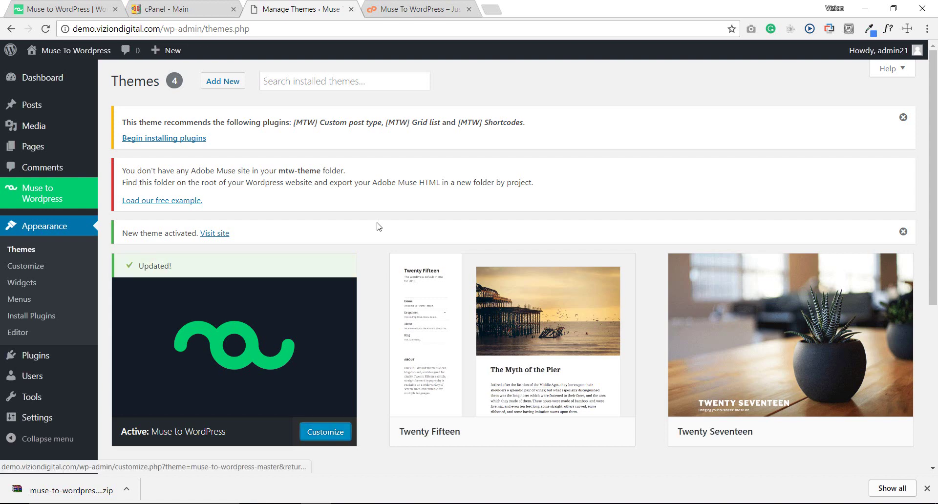
# - View the live site in a separate browser tab to check its front page, and return to the Themes page
pyautogui.moveTo(68, 51)
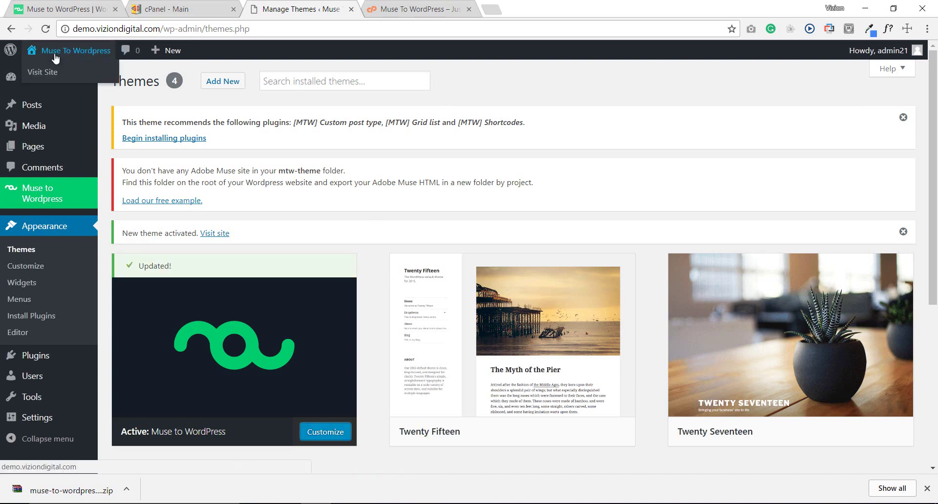
pyautogui.rightClick(42, 73)
pyautogui.click(49, 80)
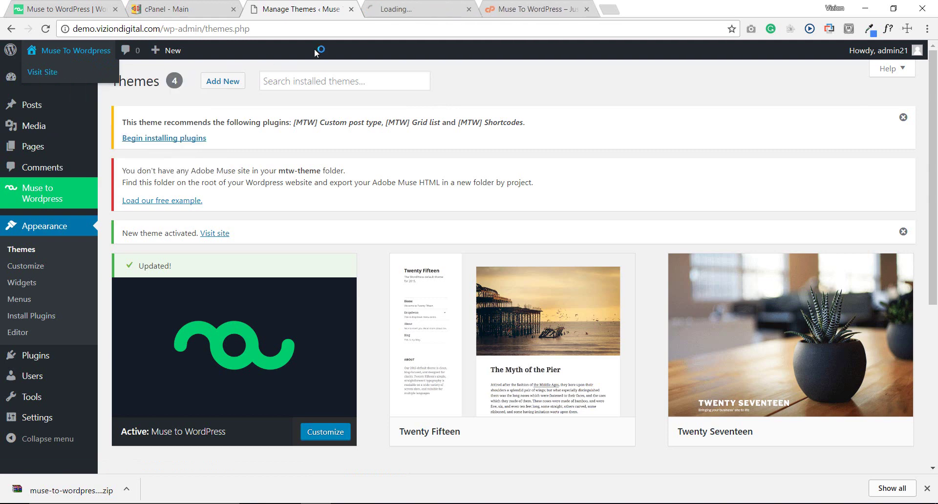
pyautogui.click(401, 10)
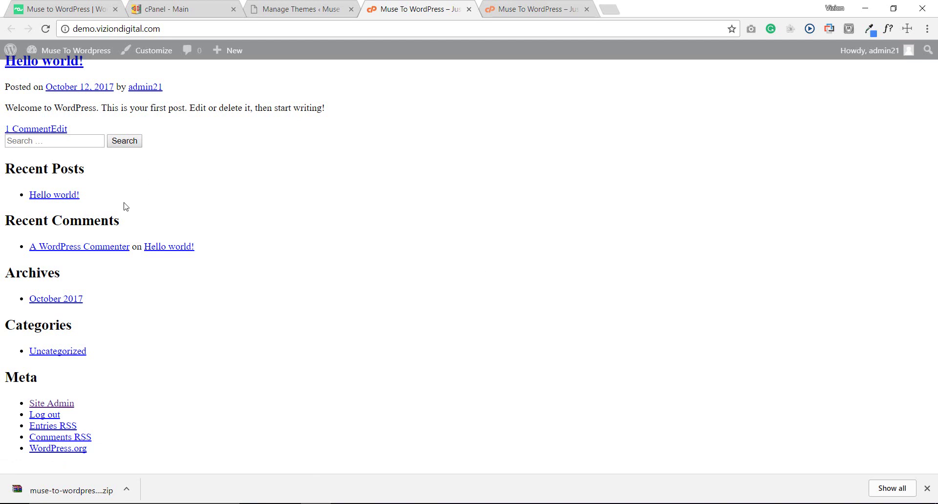
pyautogui.click(321, 13)
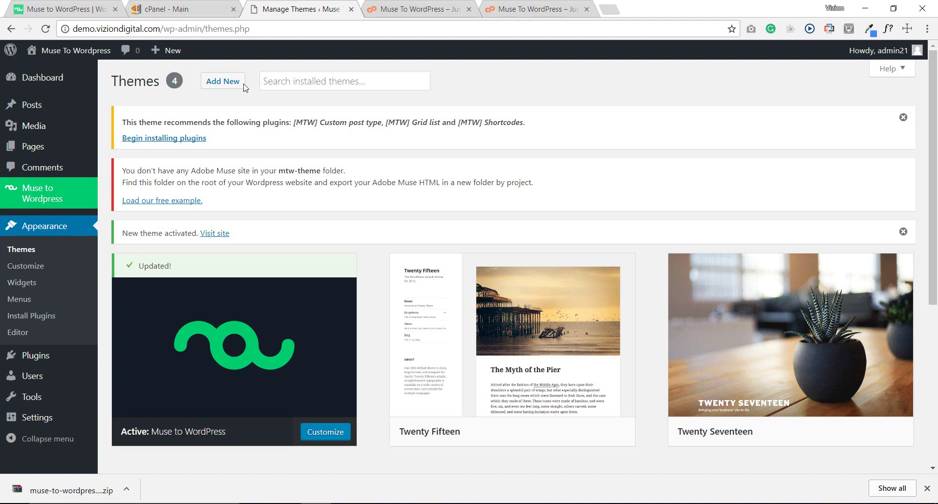
# - Switch to cPanel and open the public_html/mtw-themes folder in the File Manager
pyautogui.click(190, 10)
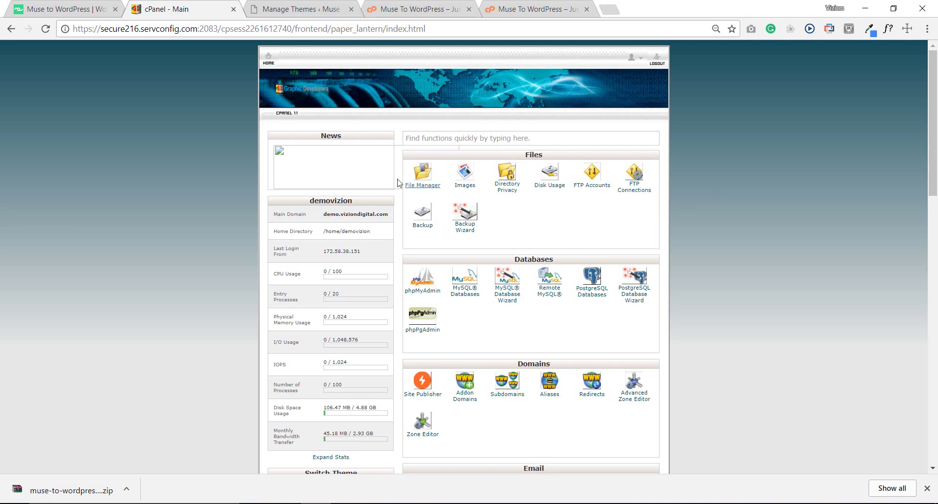
pyautogui.click(422, 186)
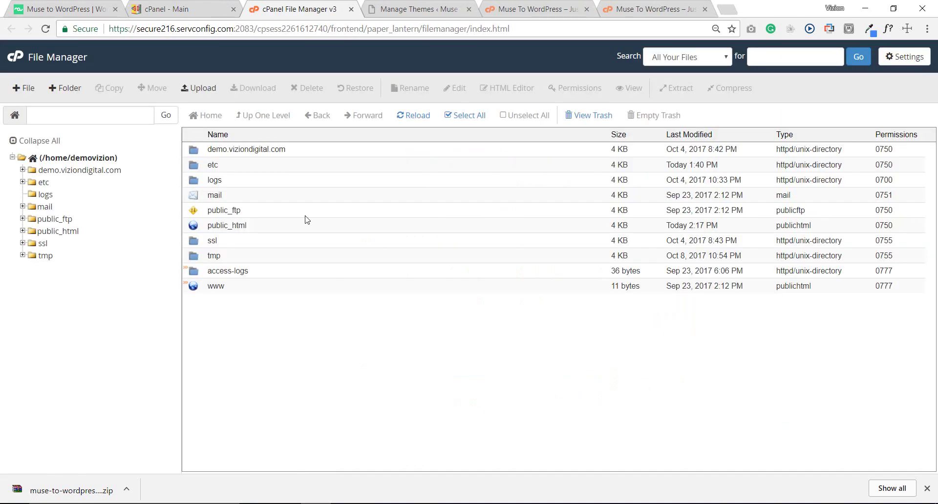
pyautogui.doubleClick(198, 227)
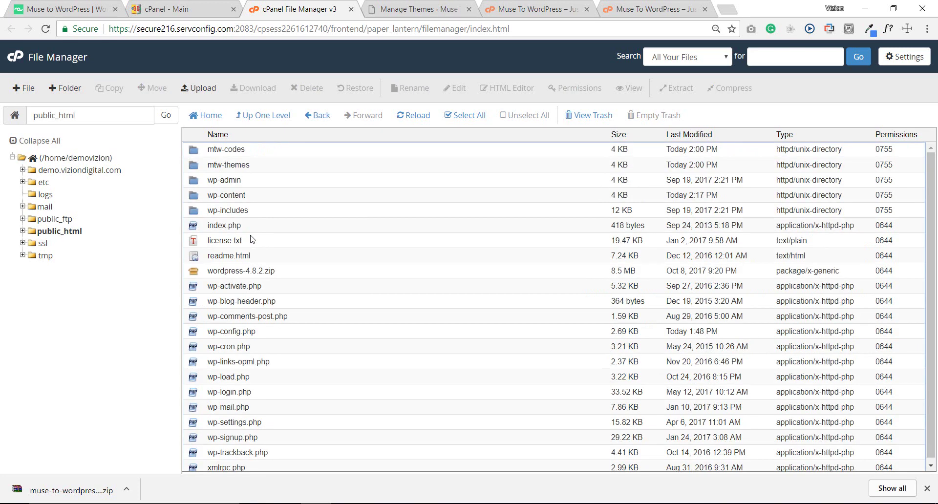
pyautogui.click(198, 170)
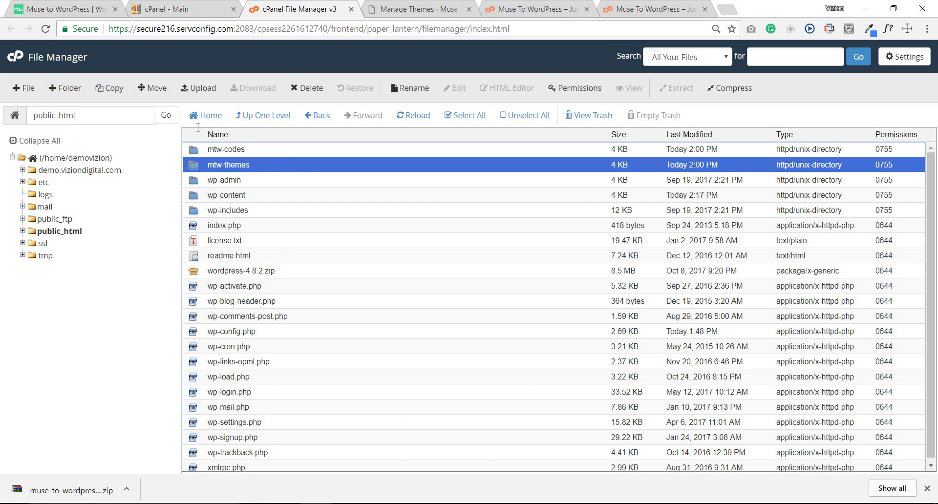
pyautogui.doubleClick(198, 169)
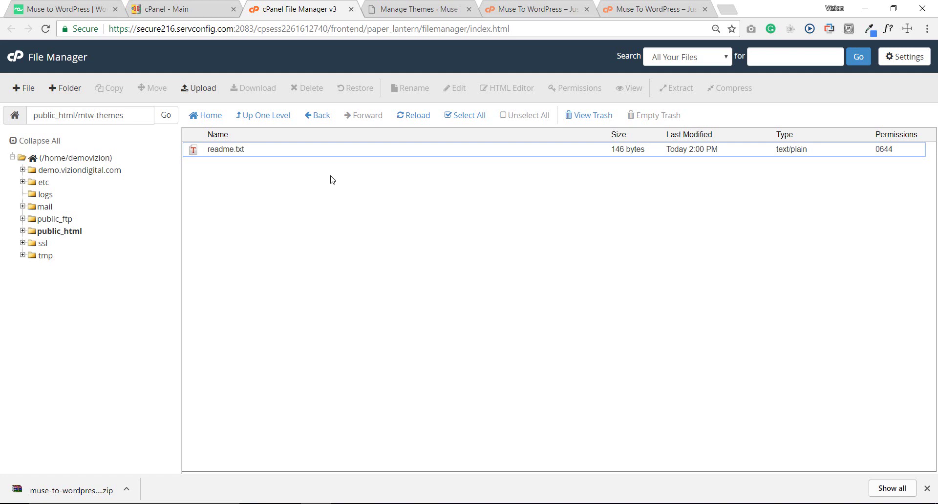
# - Examine the Adobe Muse themes and the widgets and plugins offered on the mwuse.com site
pyautogui.click(98, 13)
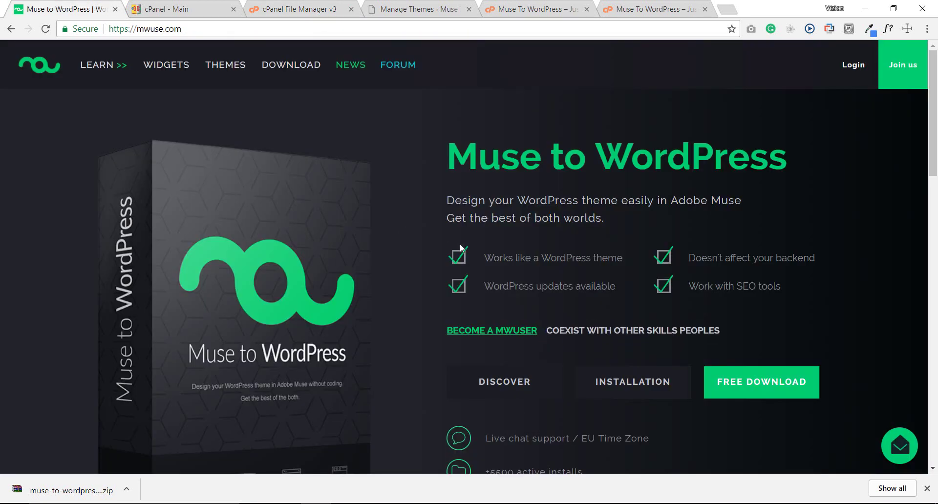
pyautogui.click(230, 65)
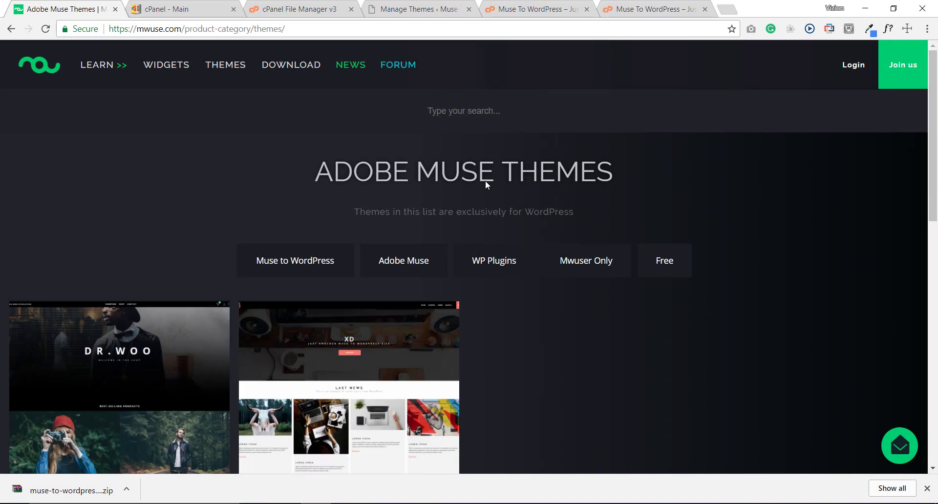
pyautogui.scroll(-3, 446, 257)
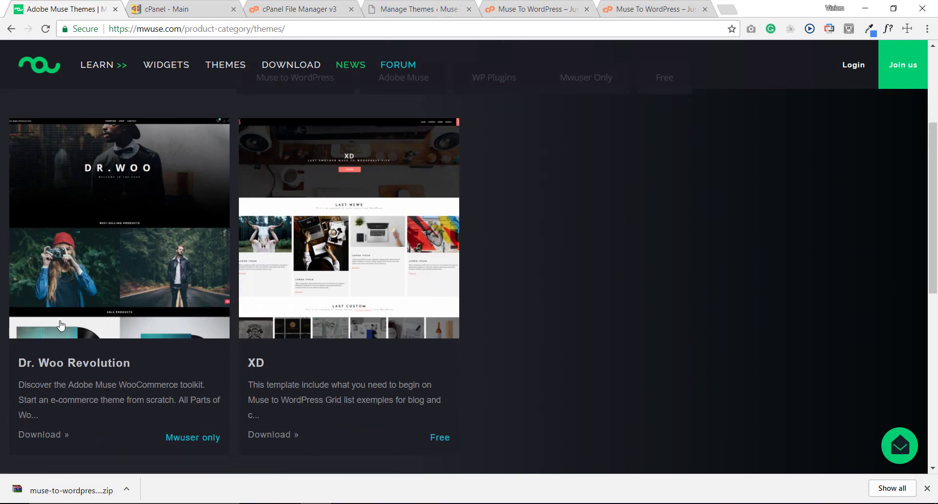
pyautogui.scroll(1, 61, 325)
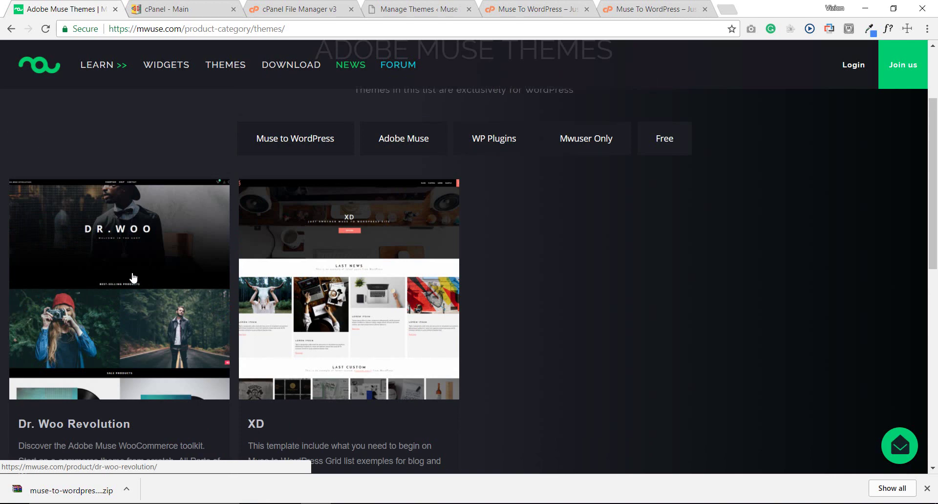
pyautogui.scroll(-1, 132, 278)
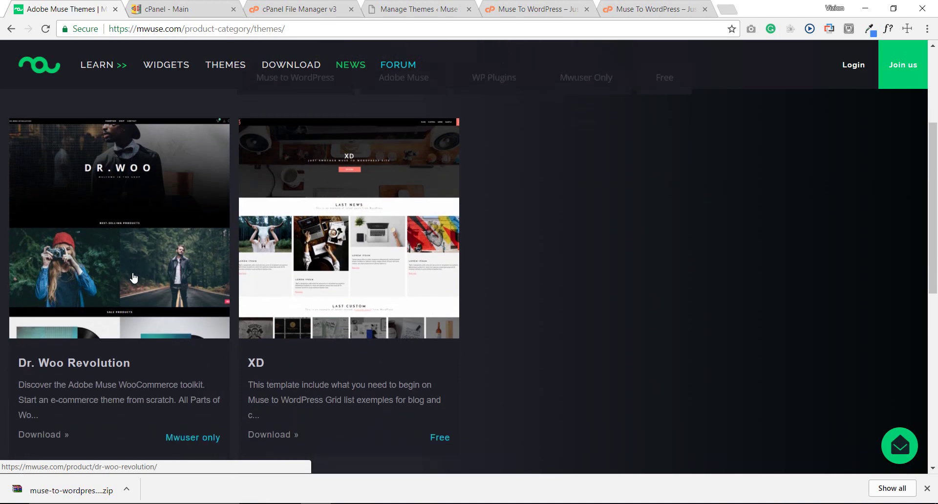
pyautogui.scroll(-1, 133, 278)
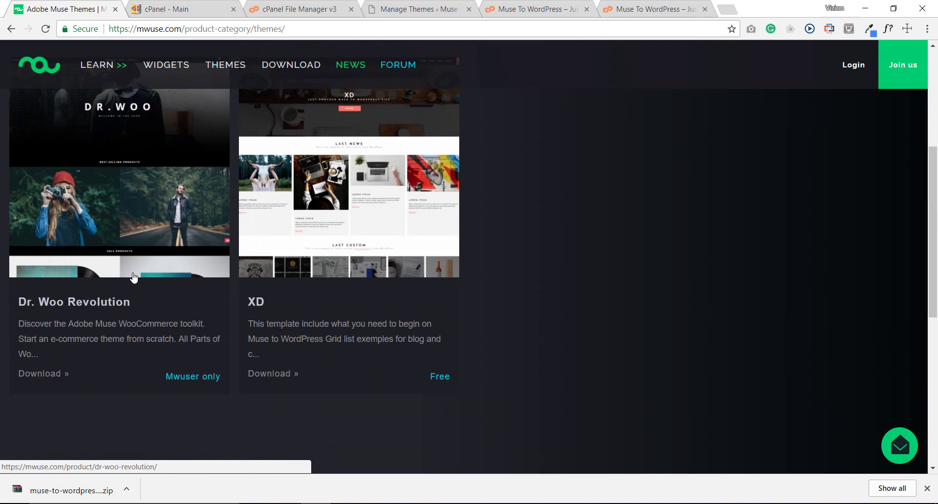
pyautogui.click(166, 64)
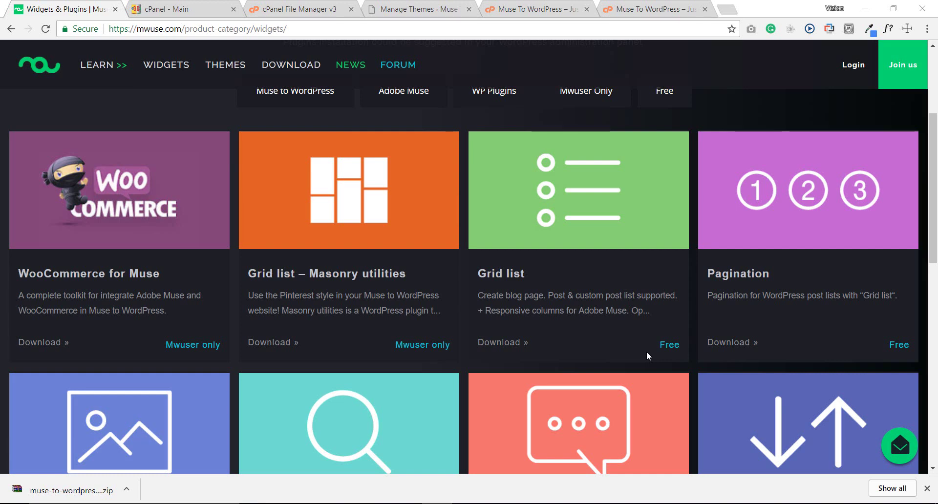
pyautogui.scroll(-4, 546, 335)
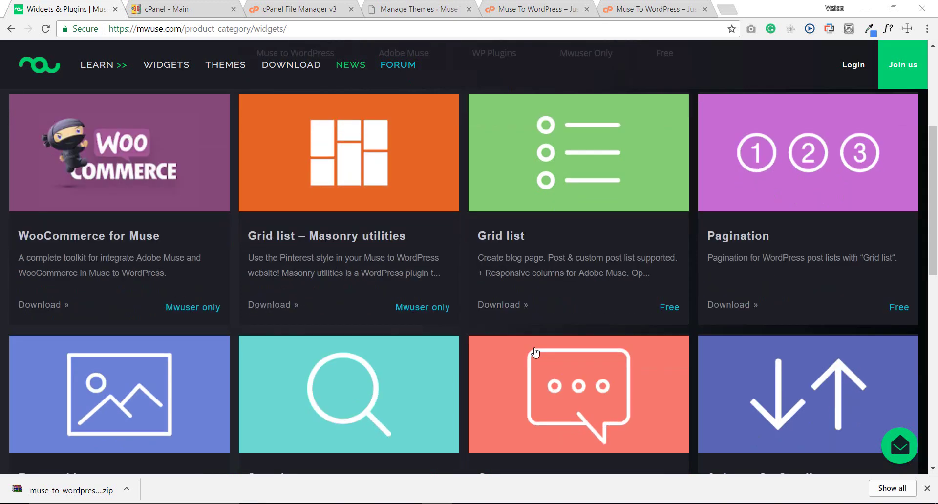
pyautogui.scroll(4, 542, 370)
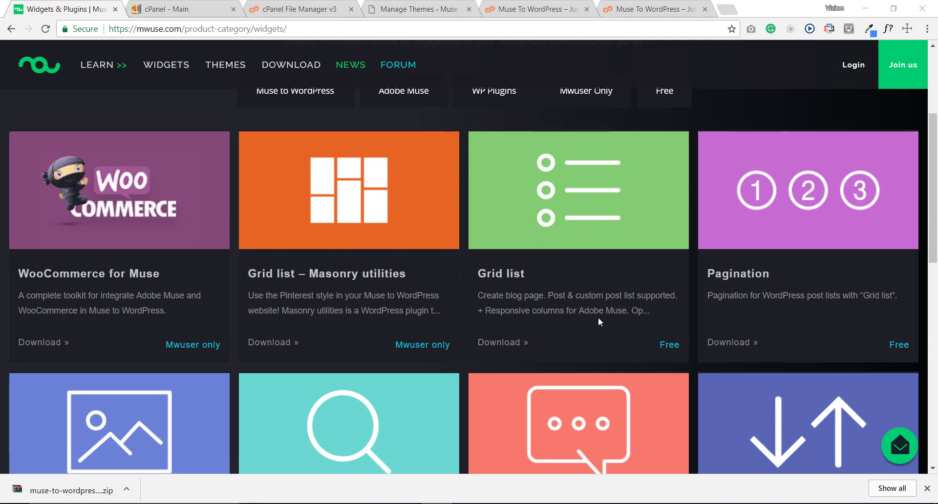
# - Open the free XD theme from the Adobe Muse themes list and preview its home page
pyautogui.click(225, 65)
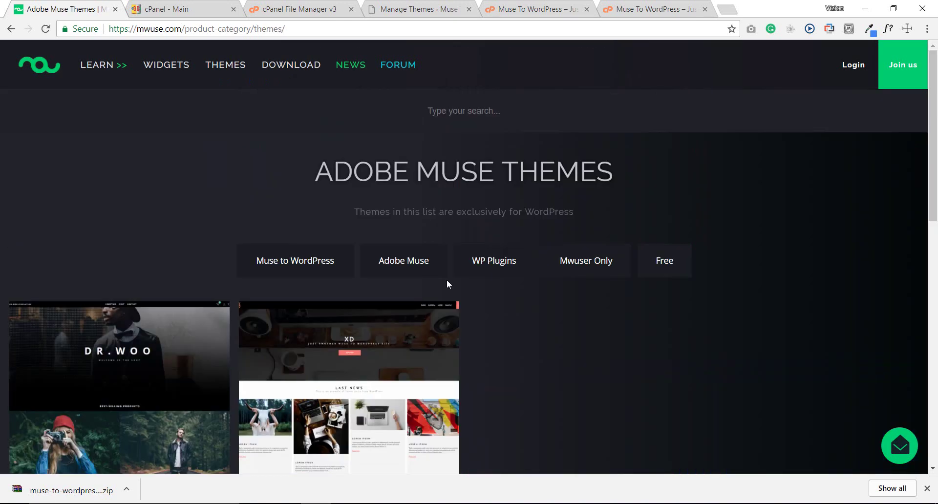
pyautogui.scroll(-3, 454, 322)
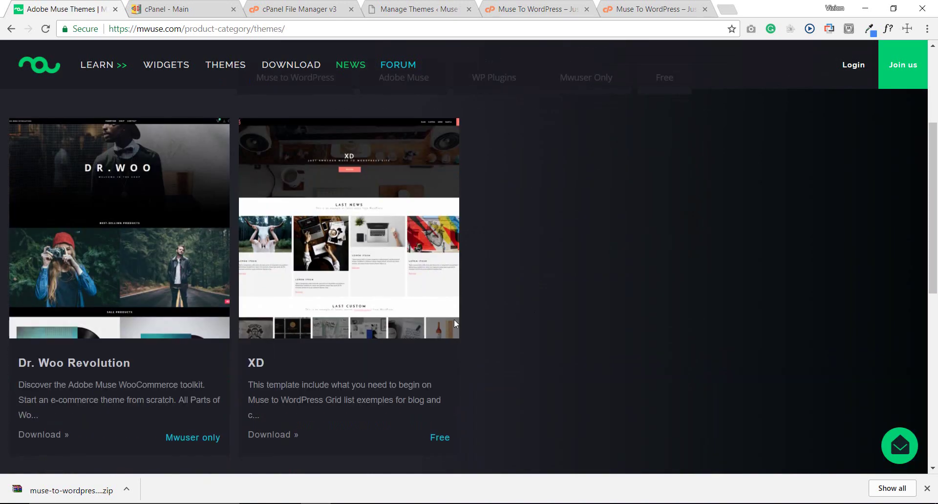
pyautogui.click(296, 436)
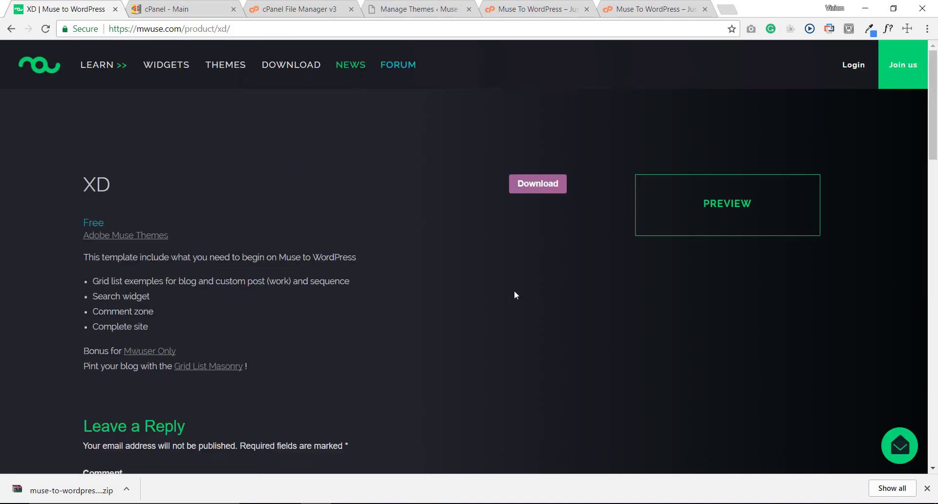
pyautogui.click(696, 212)
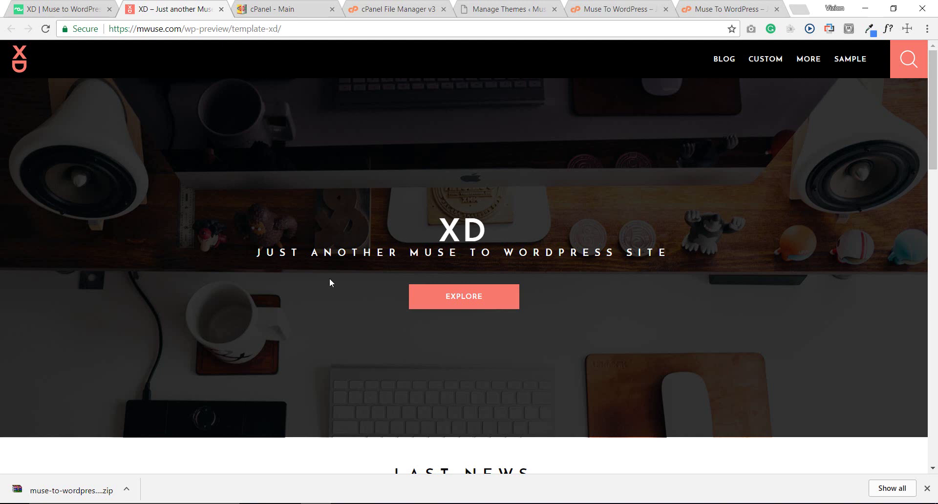
pyautogui.scroll(-8, 686, 372)
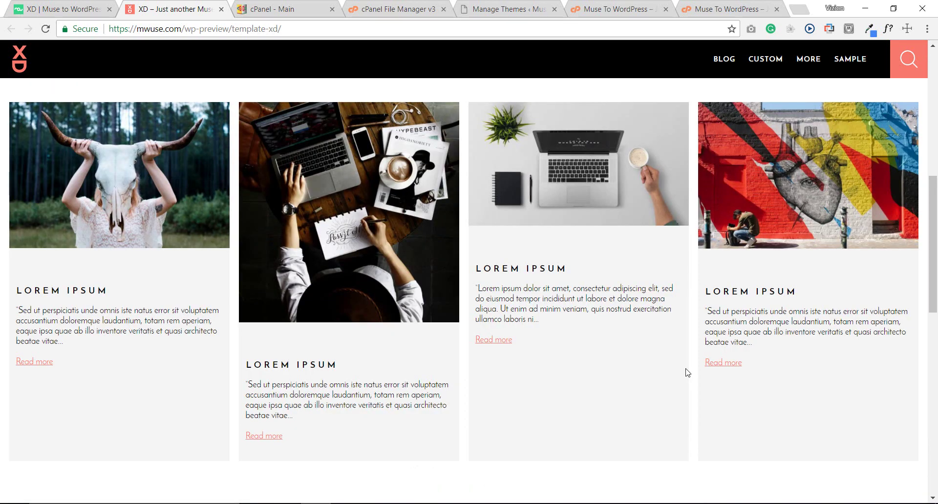
pyautogui.scroll(5, 686, 372)
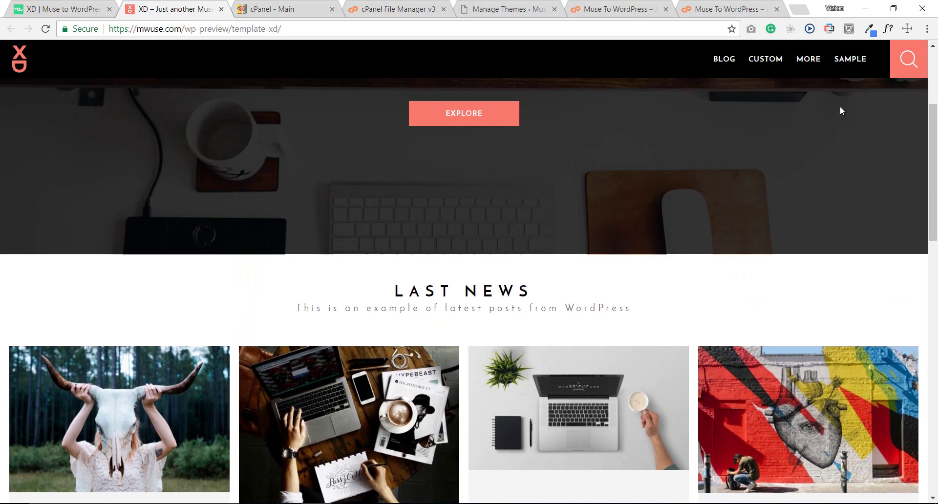
# - Look through the Blog and More pages of the XD preview, and return to the theme's product page
pyautogui.click(723, 59)
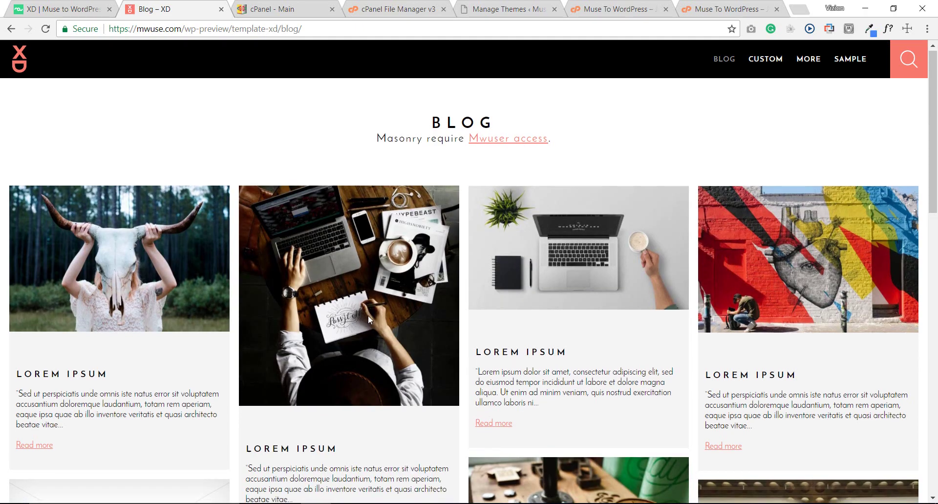
pyautogui.scroll(-11, 462, 326)
pyautogui.scroll(-5, 463, 326)
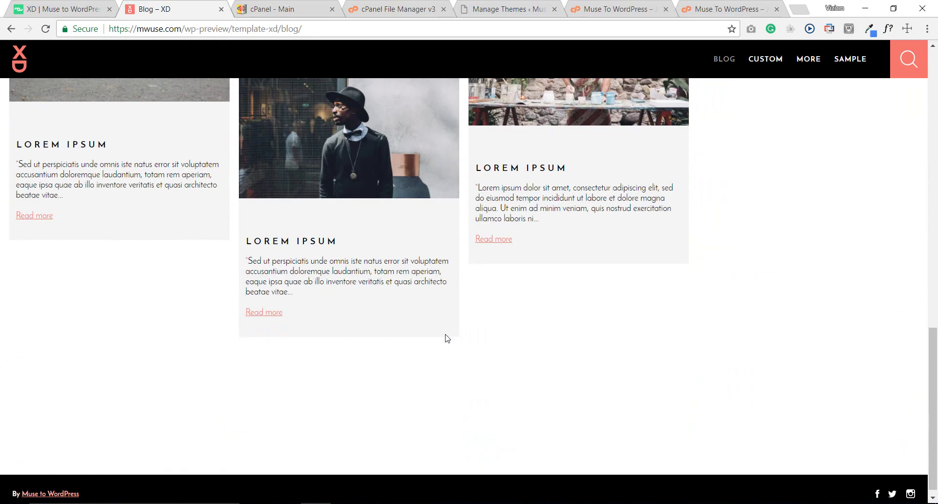
pyautogui.scroll(4, 562, 308)
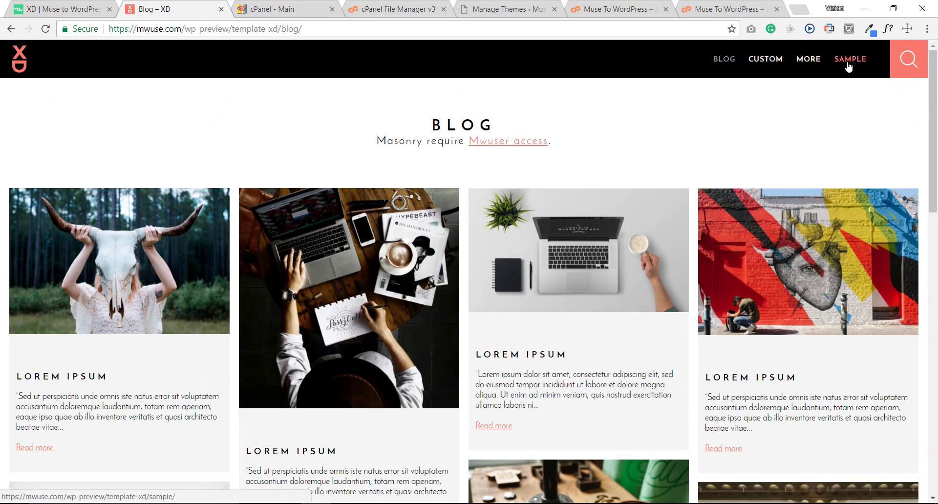
pyautogui.click(814, 64)
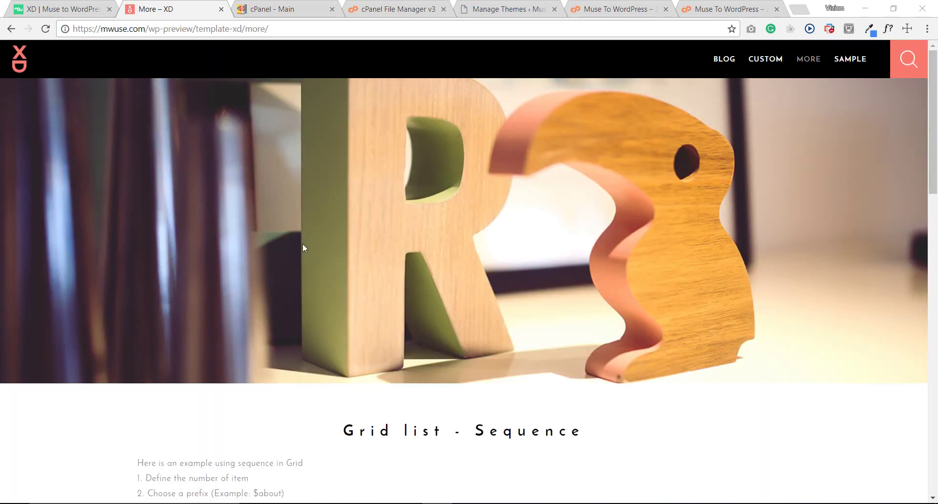
pyautogui.scroll(-5, 303, 244)
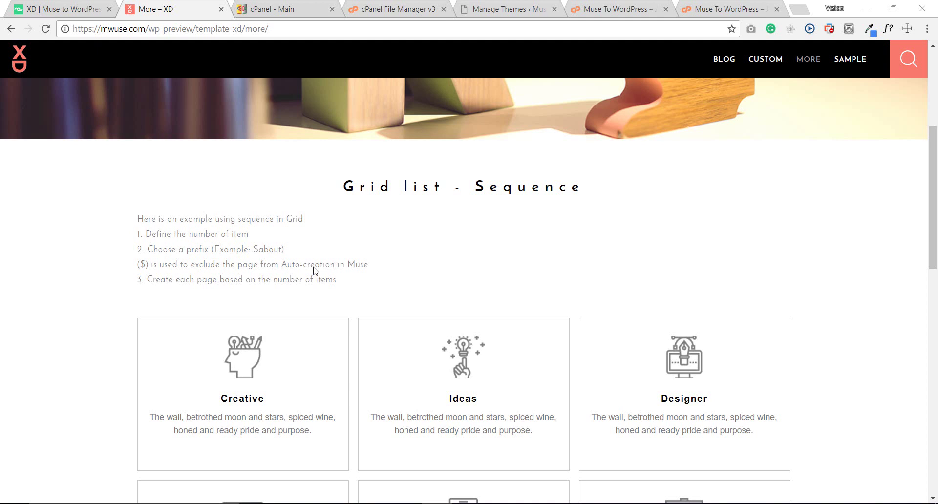
pyautogui.scroll(5, 314, 270)
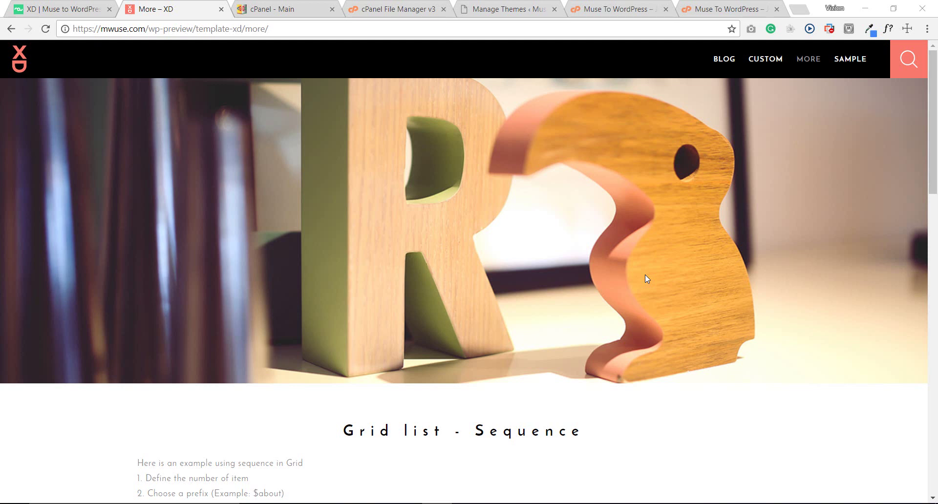
pyautogui.click(220, 8)
pyautogui.click(79, 7)
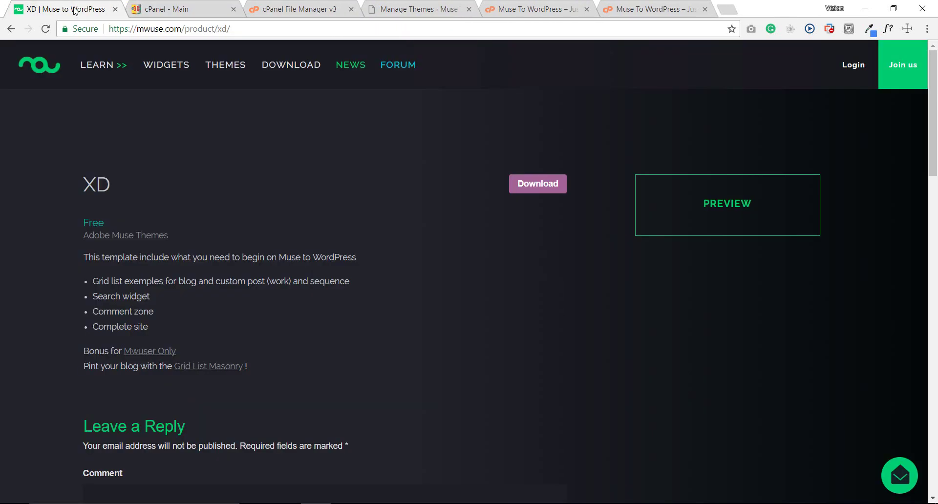
# - Examine the Muse widgets and plugins catalogue on mwuse.com, including which items are free or Mwuser only
pyautogui.click(209, 73)
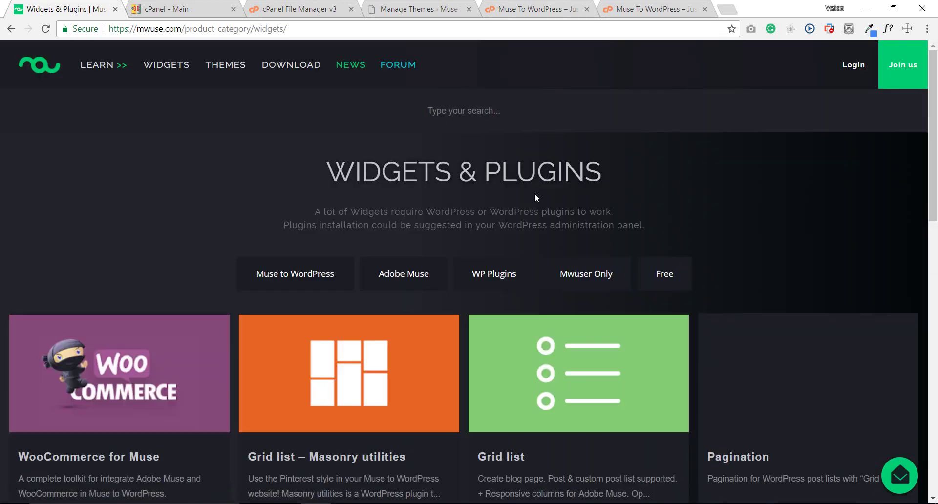
pyautogui.scroll(-1, 460, 236)
pyautogui.scroll(-1, 458, 240)
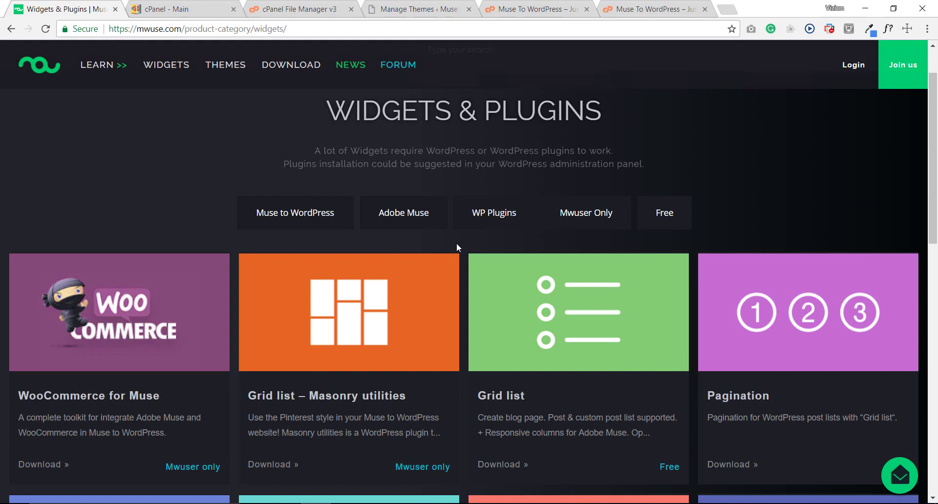
pyautogui.scroll(-4, 630, 364)
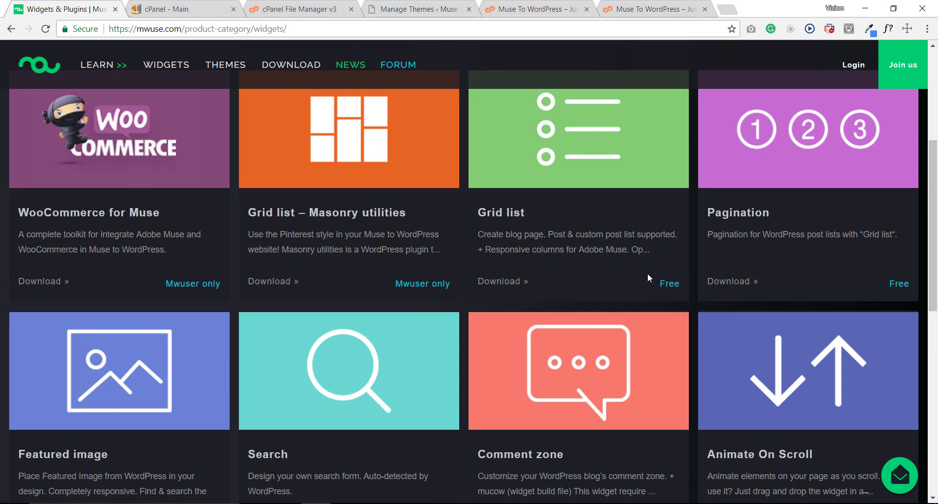
pyautogui.scroll(3, 647, 273)
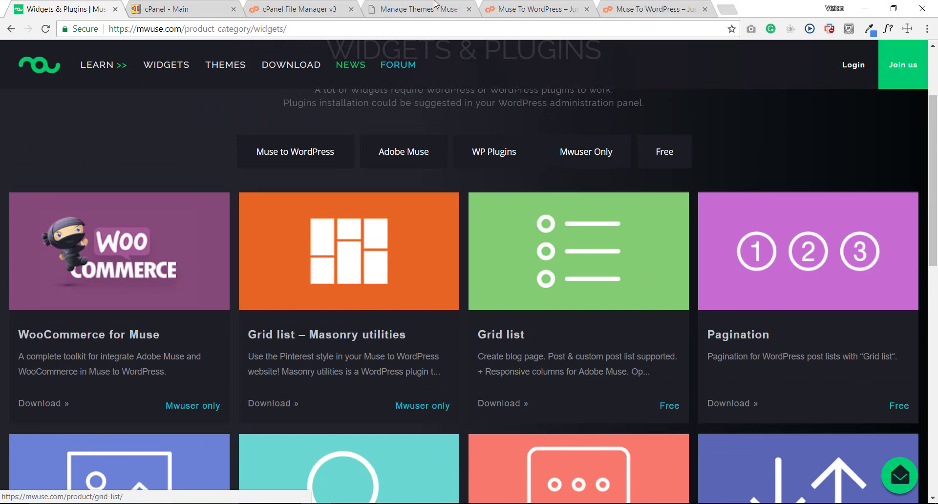
# - Switch to the Downloads folder, open XD-v4-2017.1.muse from XD-v4.zip in Adobe Muse, and dismiss the notices
pyautogui.click(419, 13)
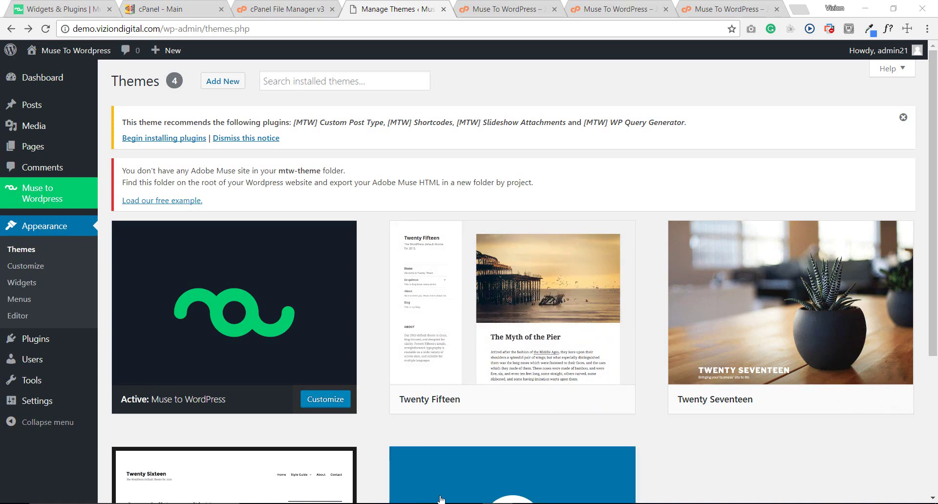
pyautogui.click(490, 503)
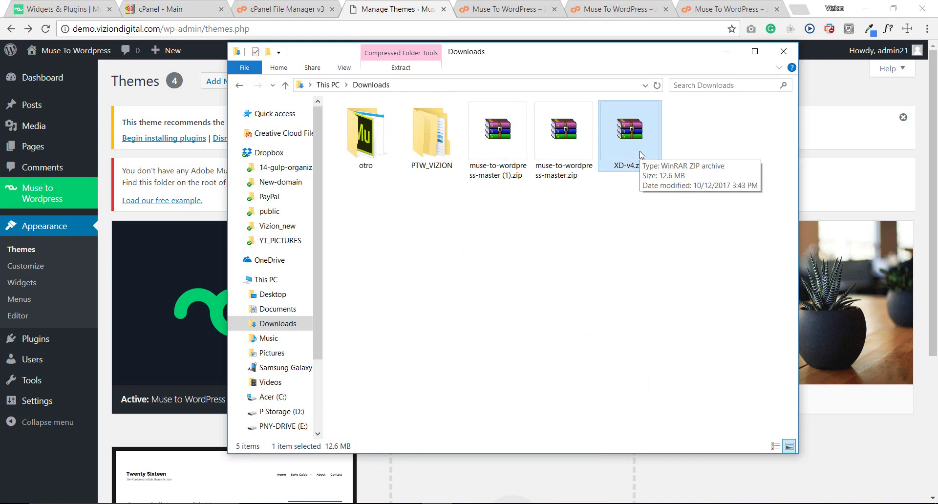
pyautogui.doubleClick(630, 132)
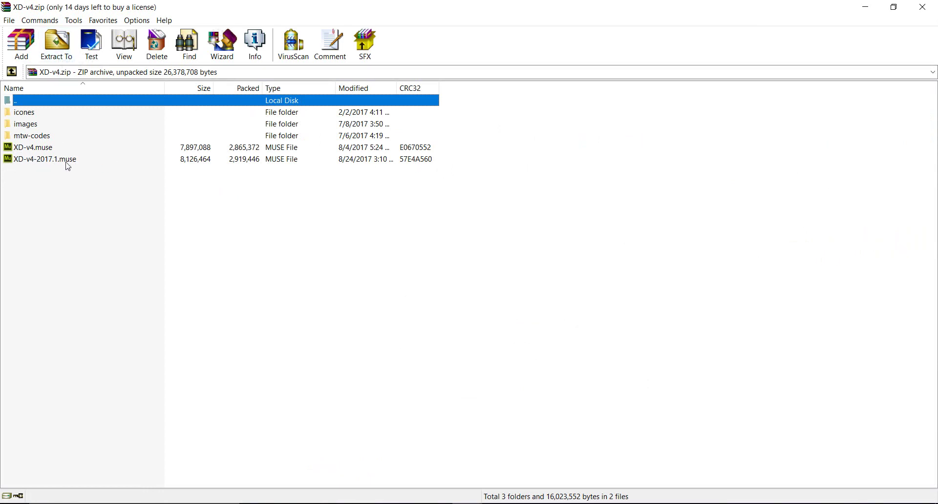
pyautogui.doubleClick(39, 160)
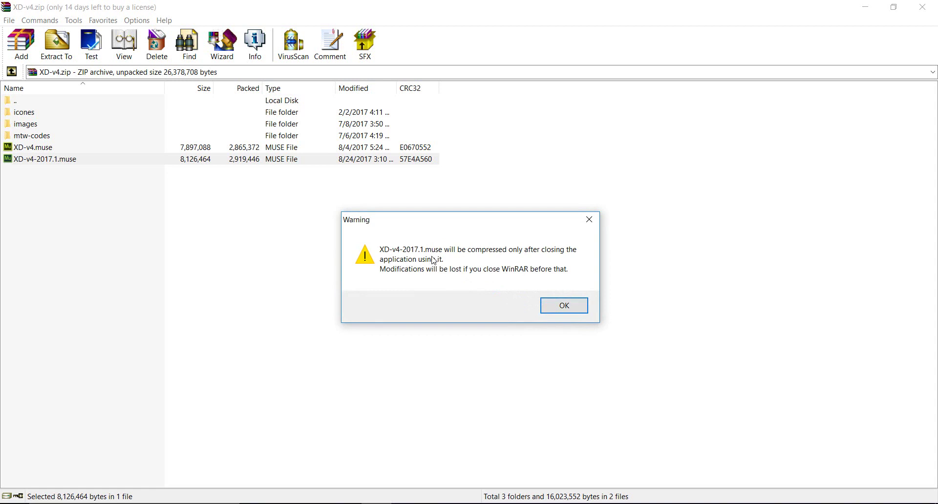
pyautogui.click(557, 307)
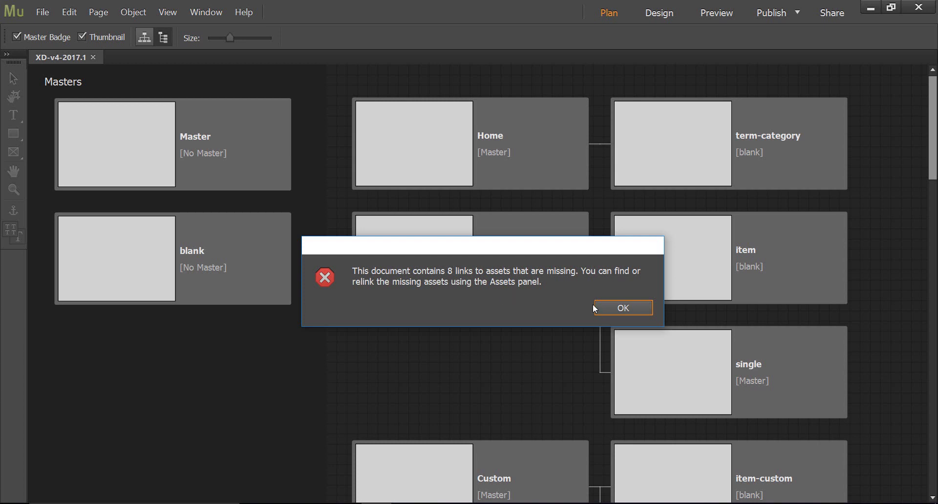
pyautogui.click(609, 309)
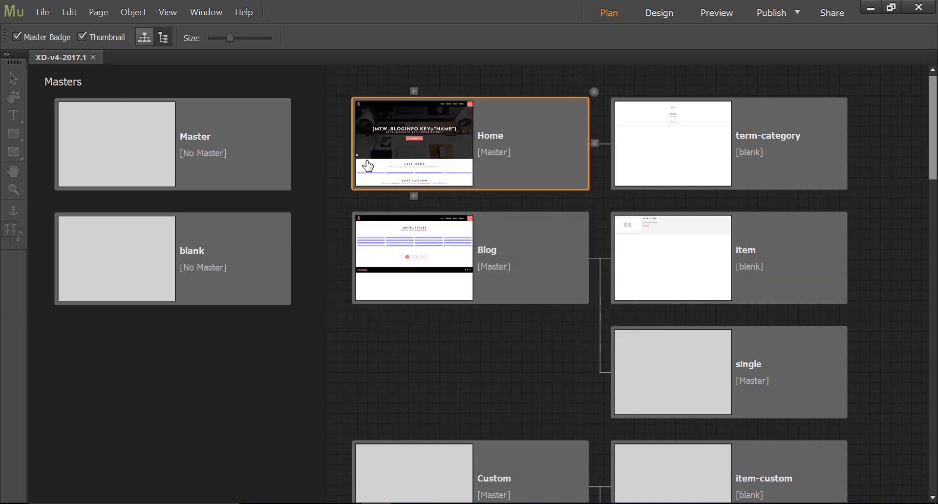
# - Open the Master page from the XD site plan to view its design
pyautogui.click(159, 125)
pyautogui.click(435, 237)
pyautogui.click(119, 125)
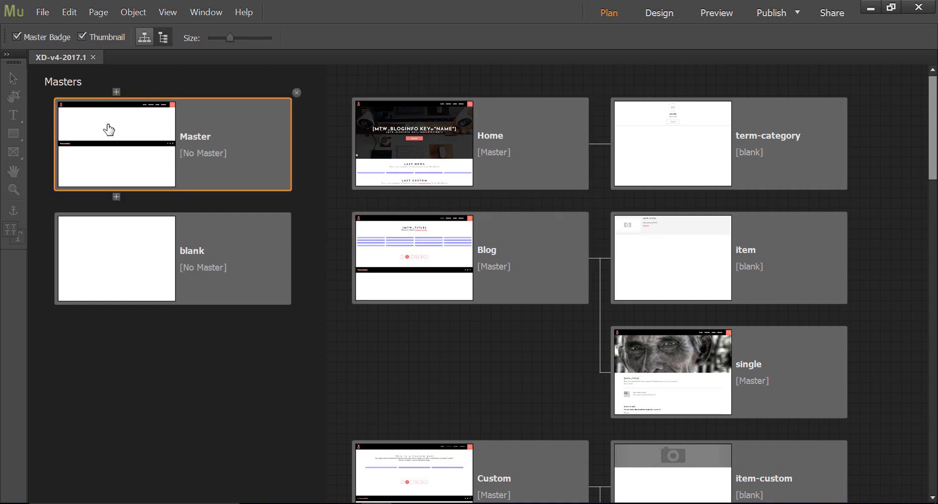
pyautogui.doubleClick(107, 128)
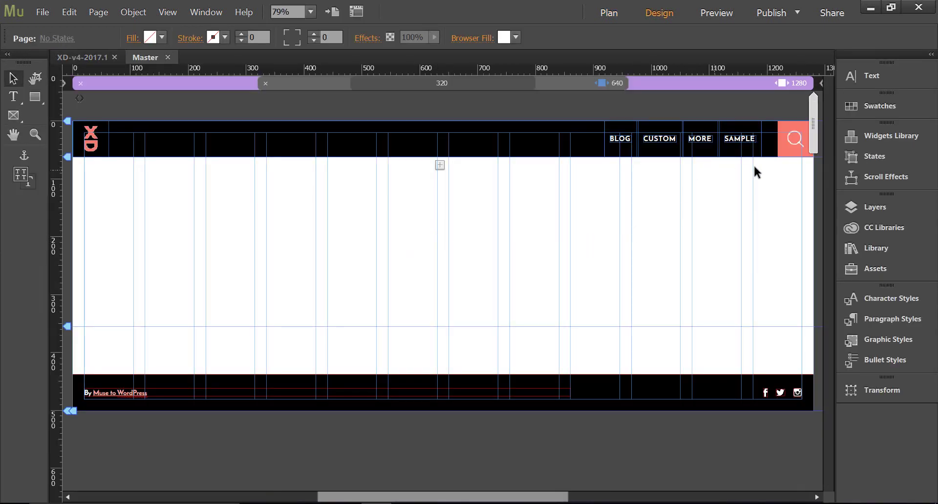
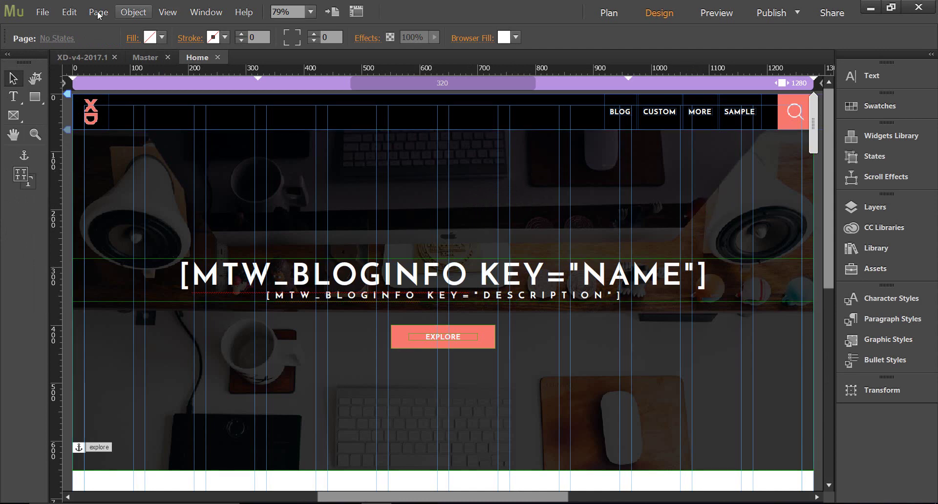
# - Start exporting the site as HTML despite the missing assets, and set the site URL to demo.com
pyautogui.click(42, 12)
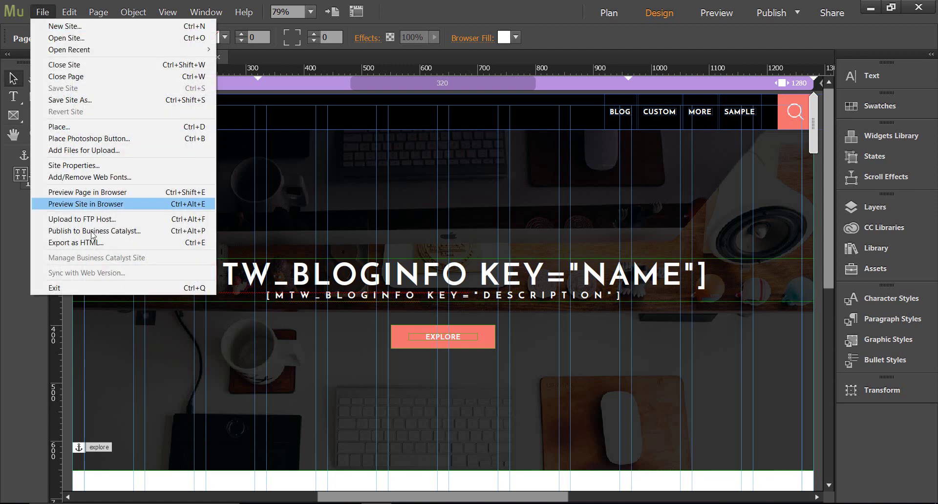
pyautogui.click(57, 246)
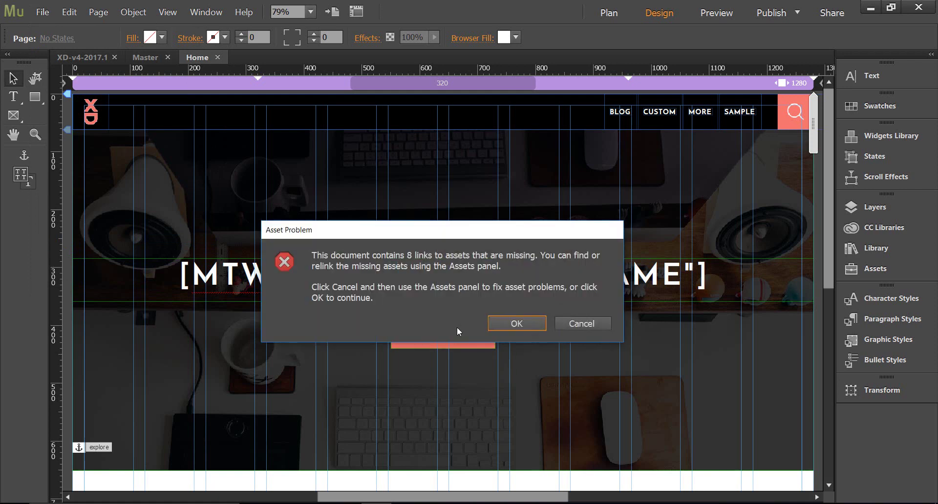
pyautogui.click(500, 323)
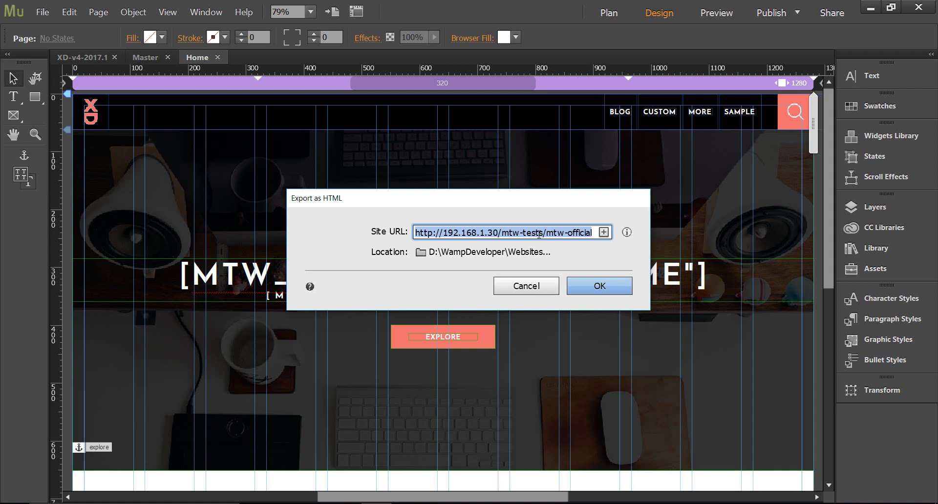
pyautogui.write('dem')
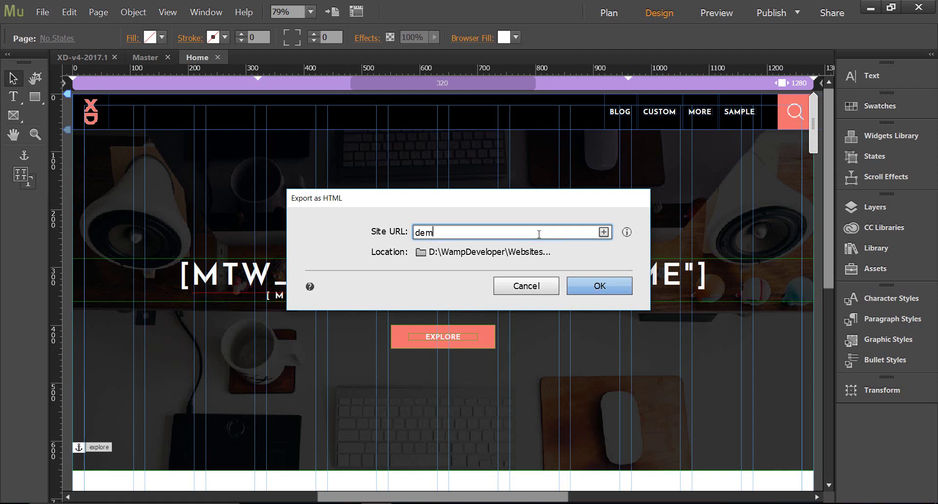
pyautogui.write('o.dom')
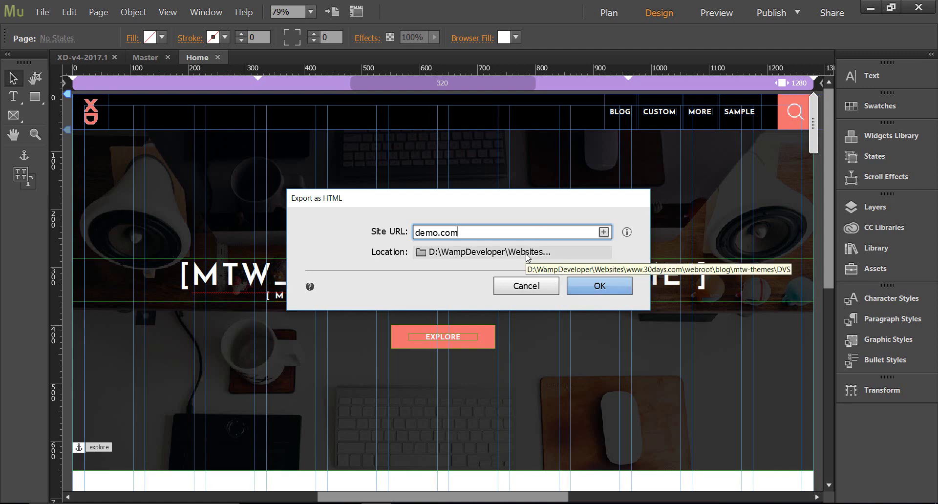
# - Browse for the export location and create a new folder named XD inside Downloads
pyautogui.click(488, 252)
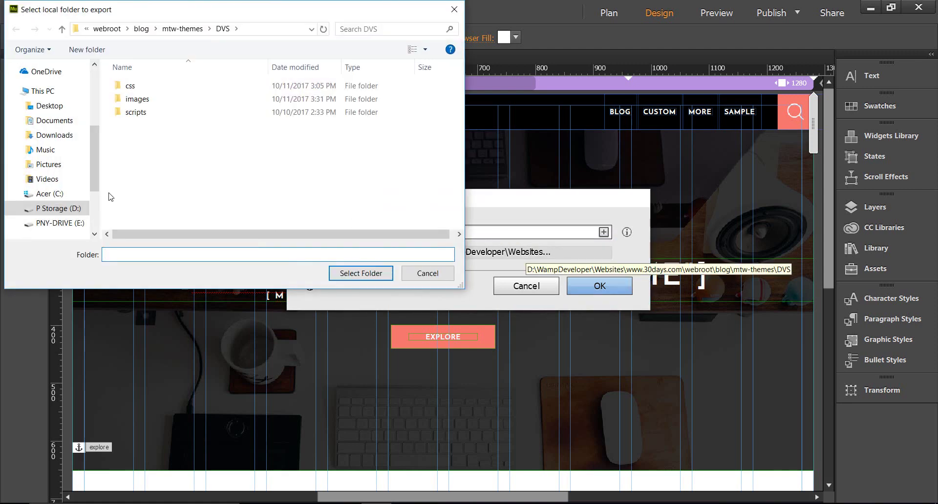
pyautogui.click(67, 136)
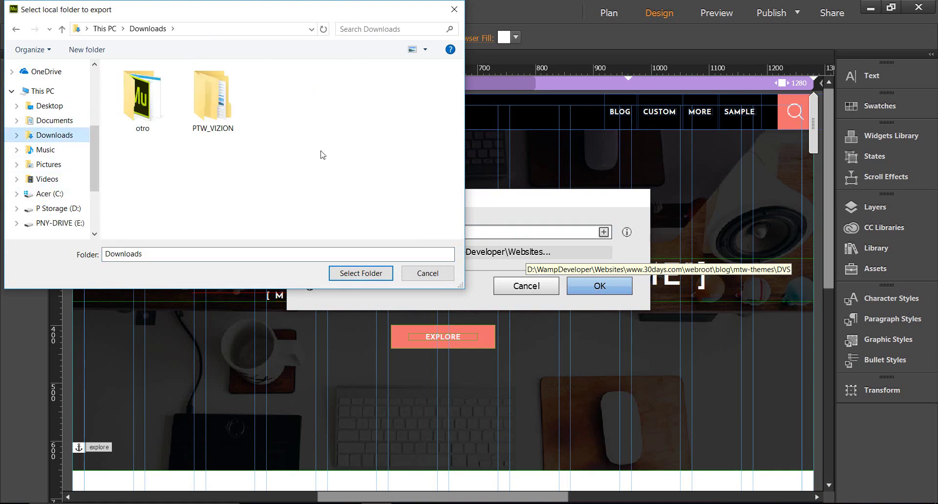
pyautogui.rightClick(202, 167)
pyautogui.moveTo(255, 304)
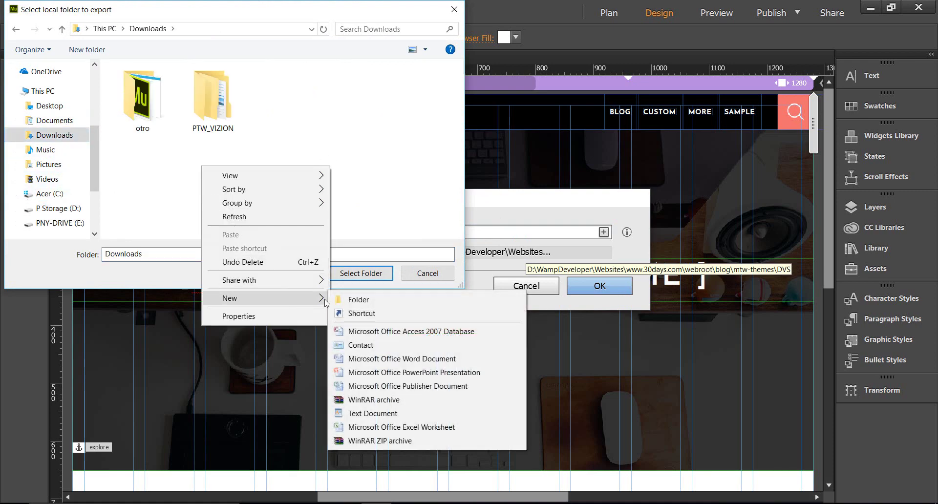
pyautogui.click(382, 299)
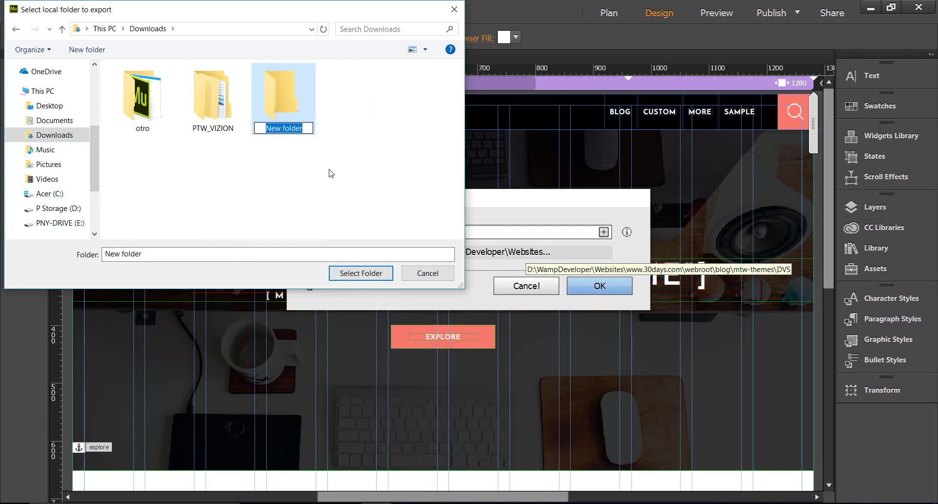
pyautogui.write('XD')
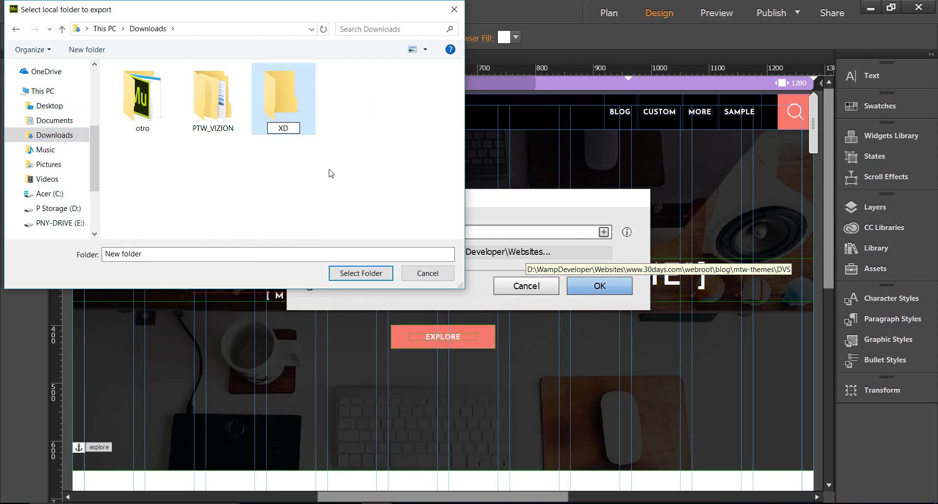
# - Choose the XD folder as the export location and run the HTML export
pyautogui.click(289, 105)
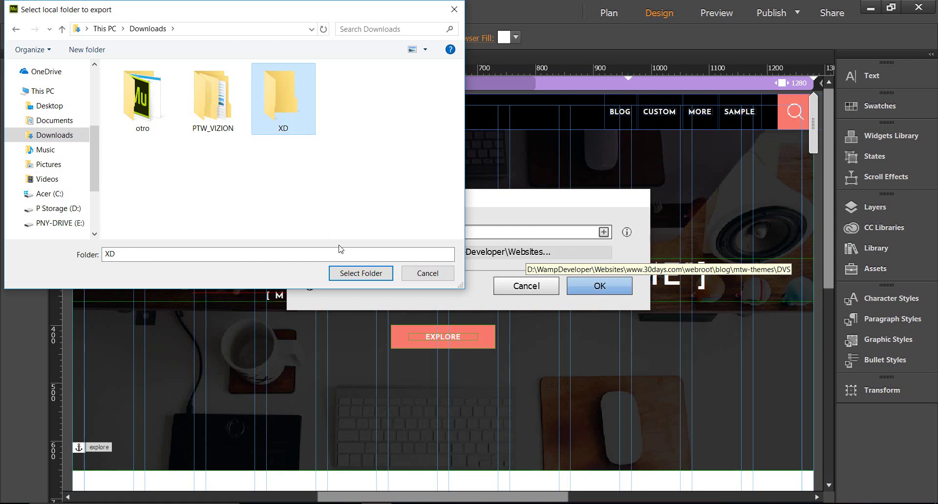
pyautogui.click(357, 273)
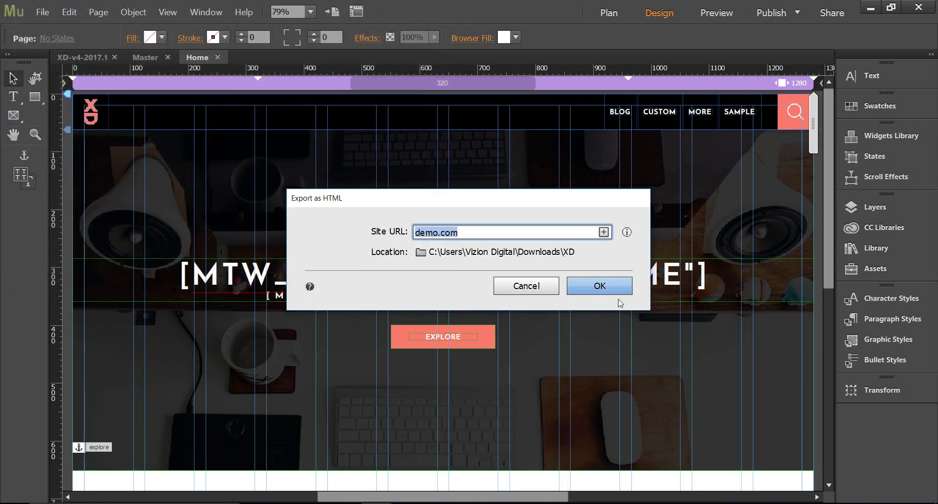
pyautogui.click(613, 287)
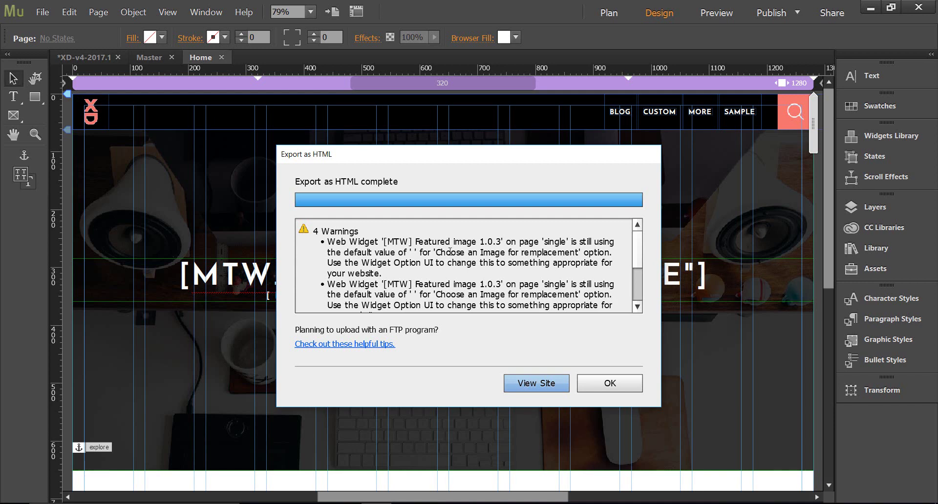
# - Review the export warnings about the Featured image widget and the missing assets, and close the export report
pyautogui.scroll(-2, 427, 252)
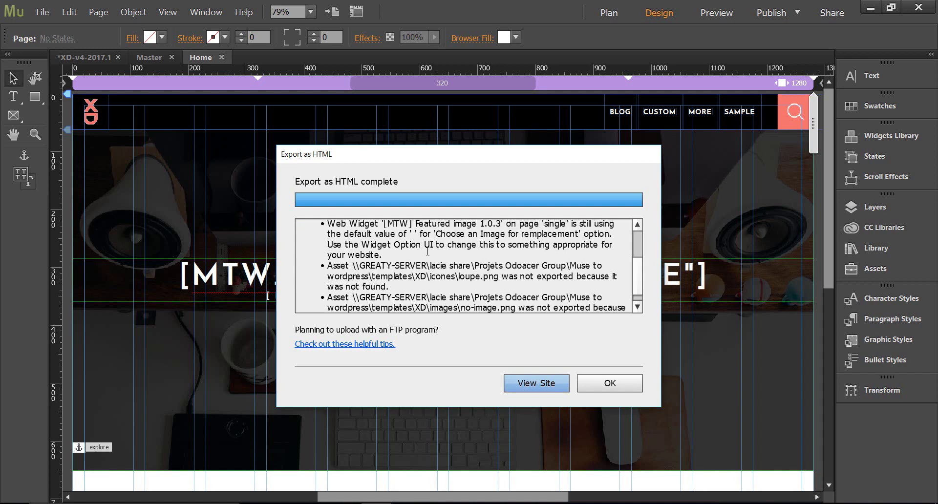
pyautogui.scroll(-1, 452, 257)
pyautogui.scroll(2, 447, 239)
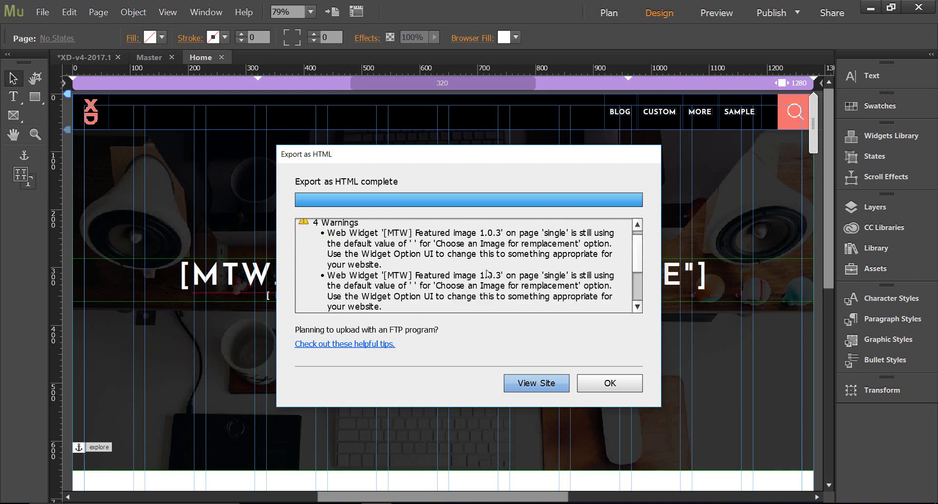
pyautogui.moveTo(436, 233); pyautogui.dragTo(568, 241)
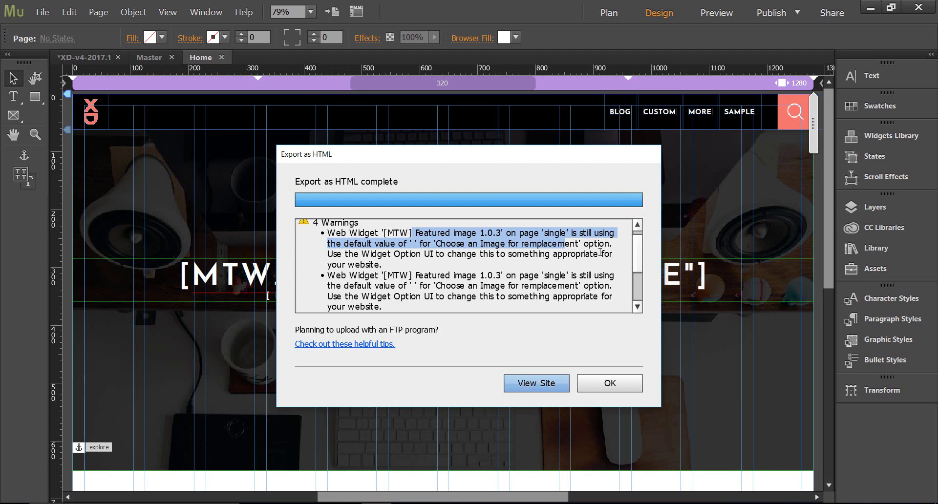
pyautogui.click(592, 382)
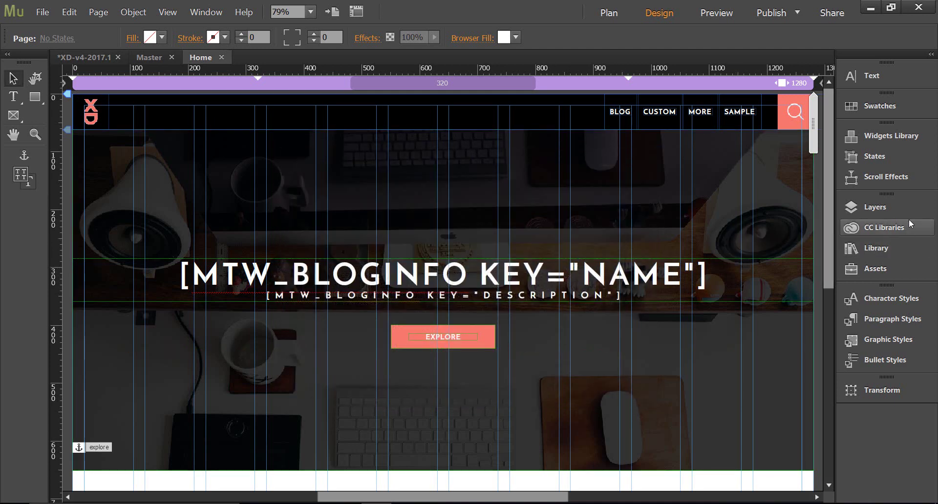
# - Examine the site's asset list for files with missing links
pyautogui.click(879, 267)
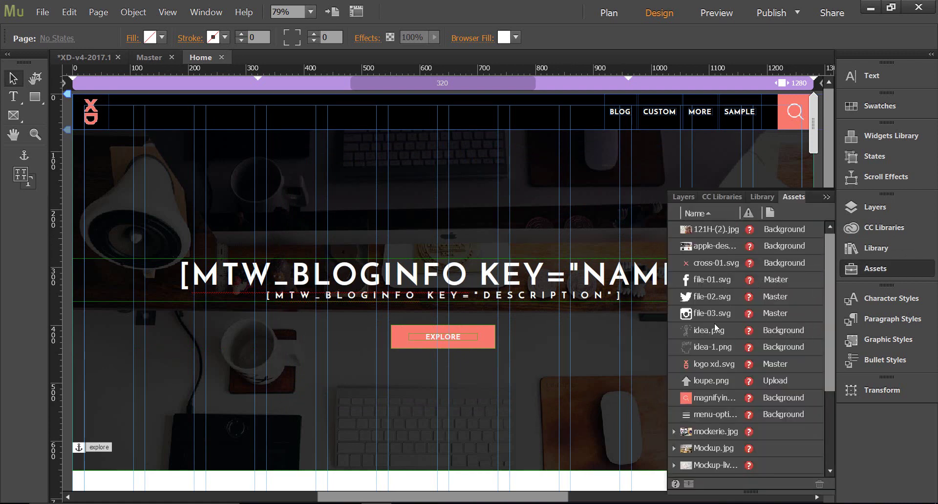
pyautogui.scroll(-2, 770, 332)
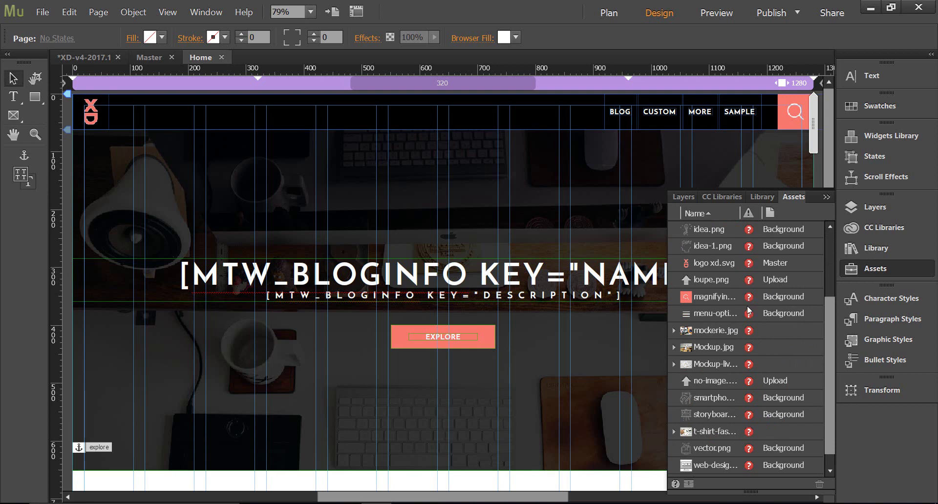
pyautogui.scroll(2, 746, 306)
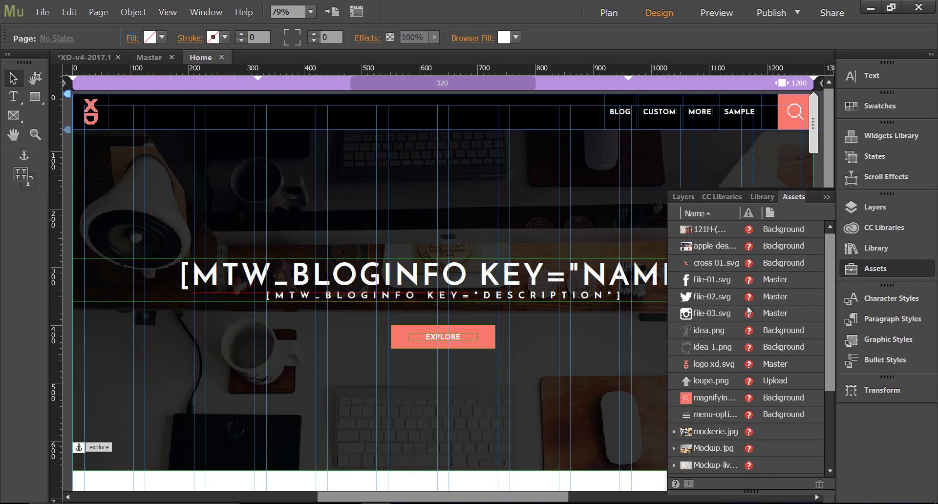
pyautogui.moveTo(685, 286)
# - Switch to the Downloads folder in File Explorer, inspect the exported files in the XD folder, and return to Downloads
pyautogui.click(434, 503)
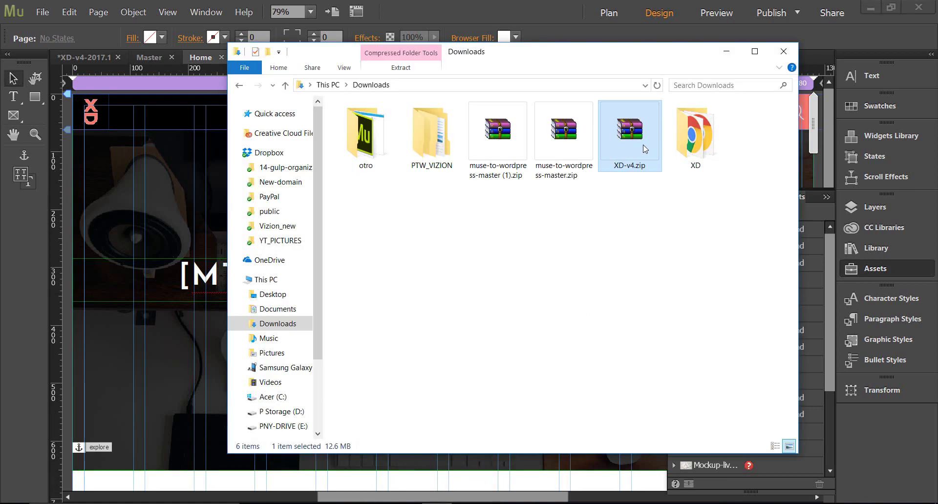
pyautogui.doubleClick(697, 144)
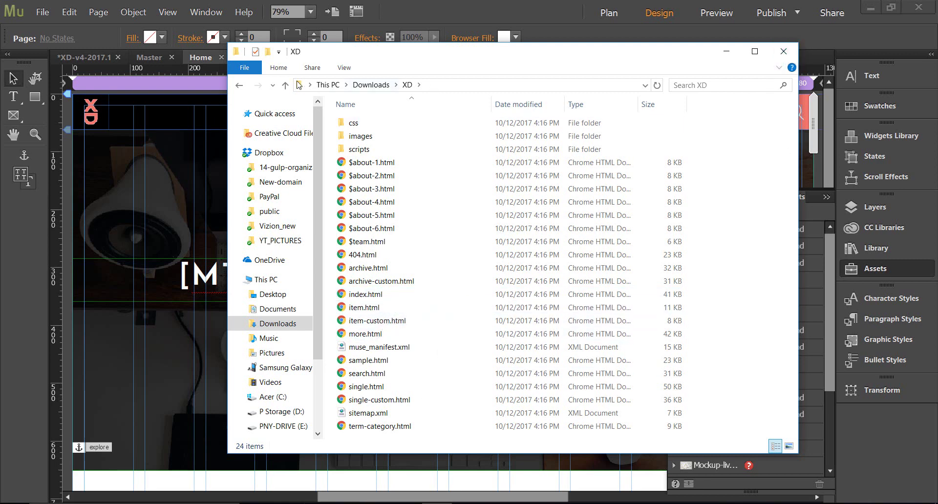
pyautogui.click(239, 85)
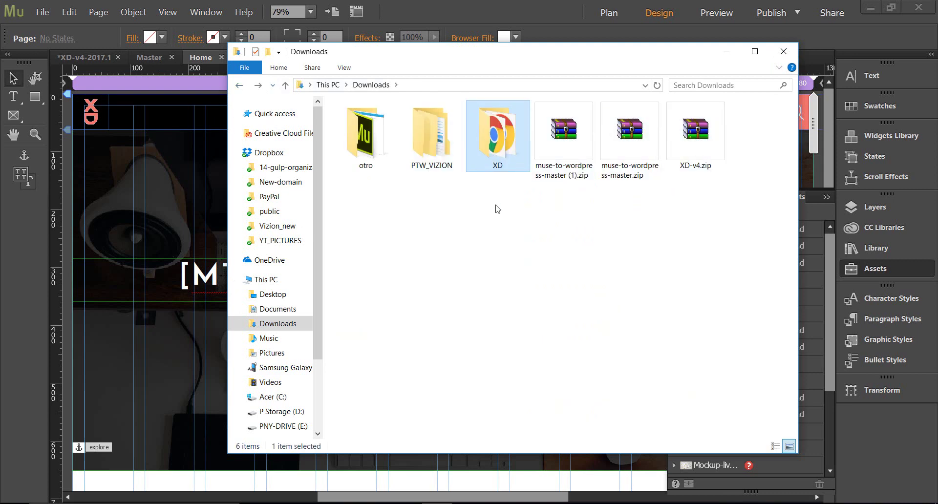
# - Compress the XD folder into an archive named XD.zip using the ZIP format
pyautogui.rightClick(490, 148)
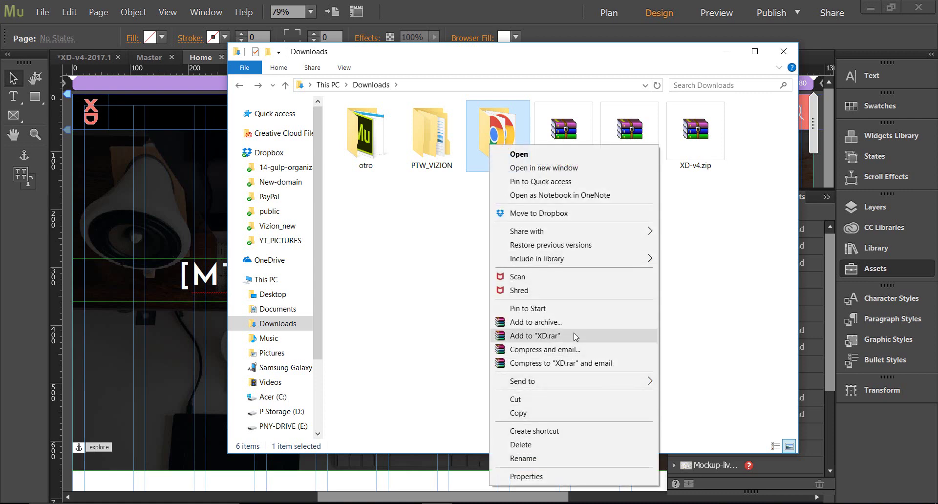
pyautogui.click(560, 321)
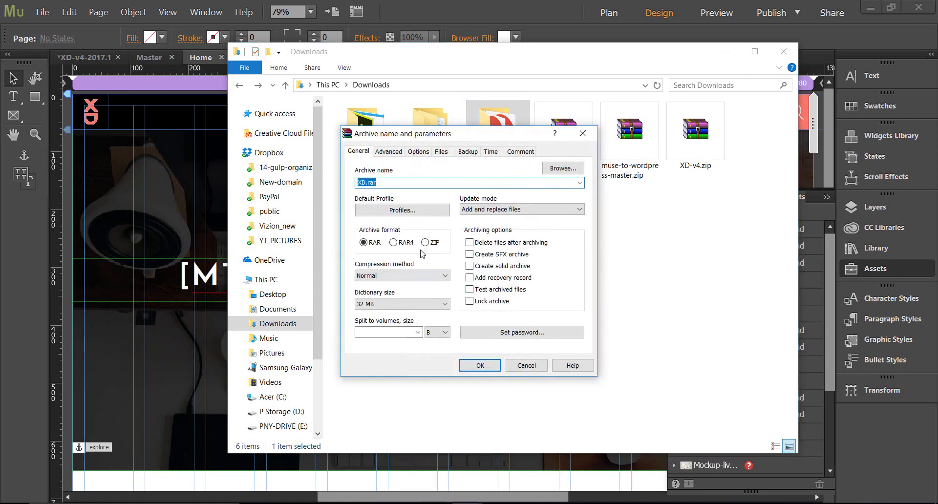
pyautogui.click(438, 244)
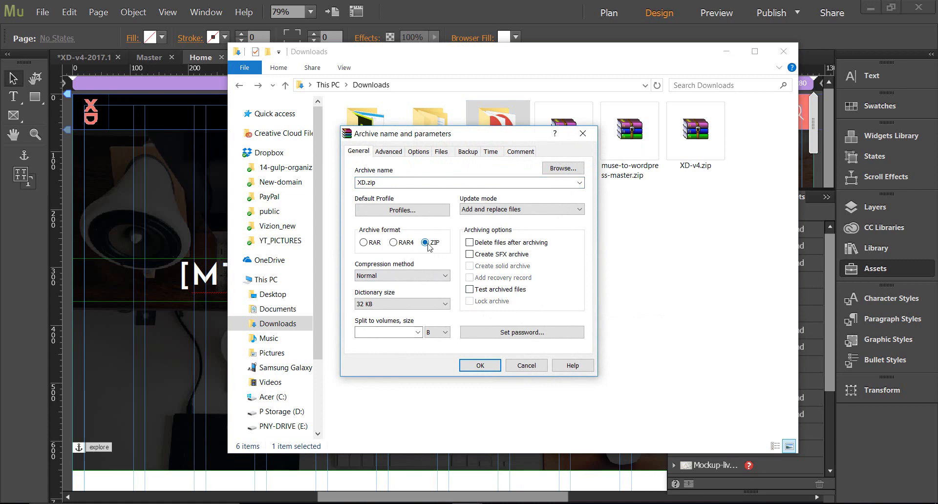
pyautogui.click(480, 366)
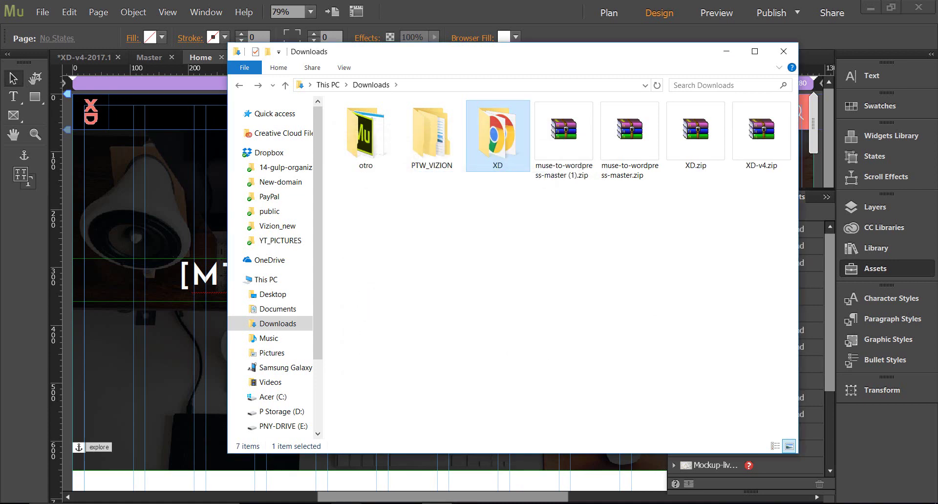
# - Switch to cPanel in Chrome and open the public_html/mtw-themes folder in its File Manager
pyautogui.click(342, 503)
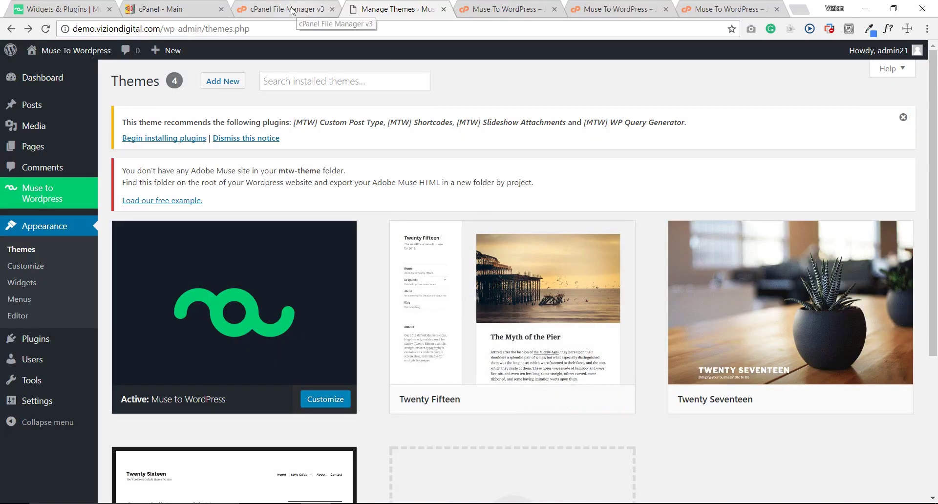
pyautogui.click(176, 10)
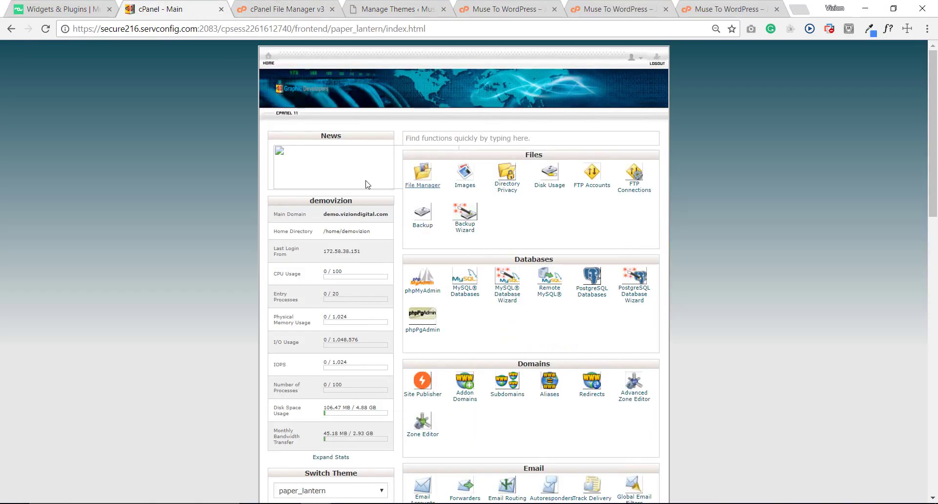
pyautogui.click(423, 190)
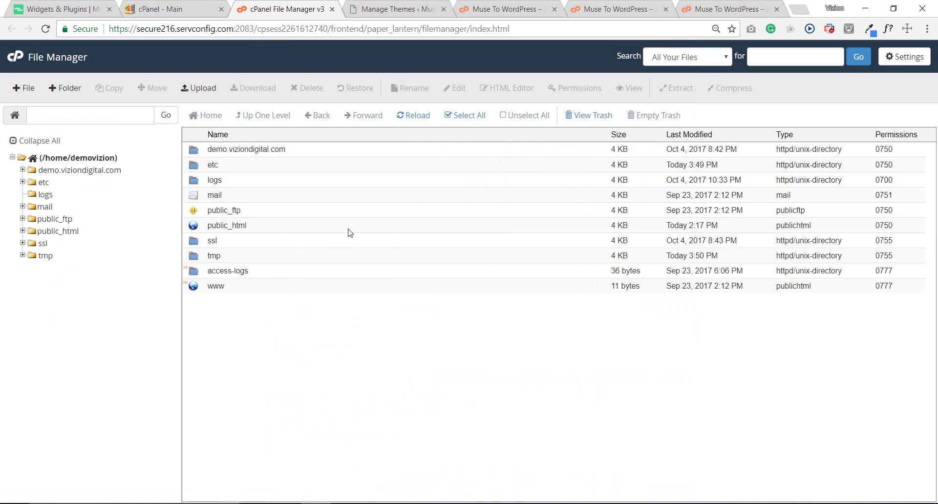
pyautogui.doubleClick(197, 227)
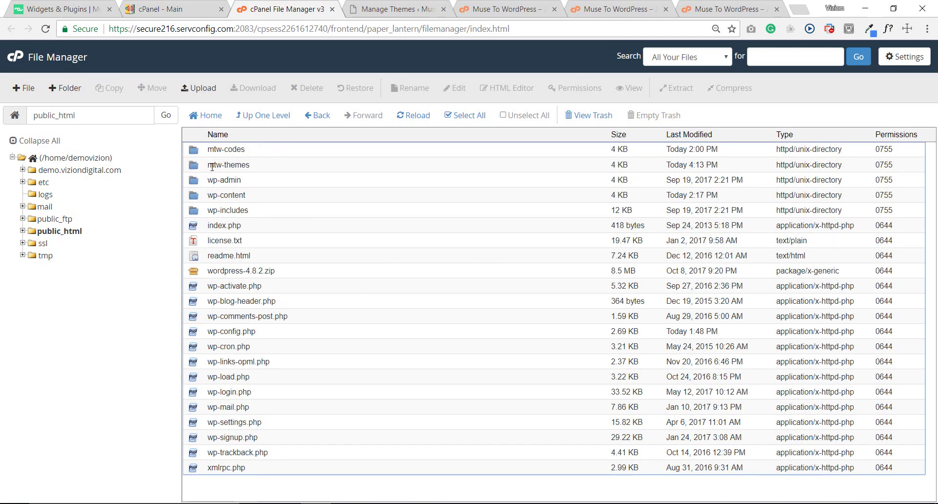
pyautogui.doubleClick(193, 167)
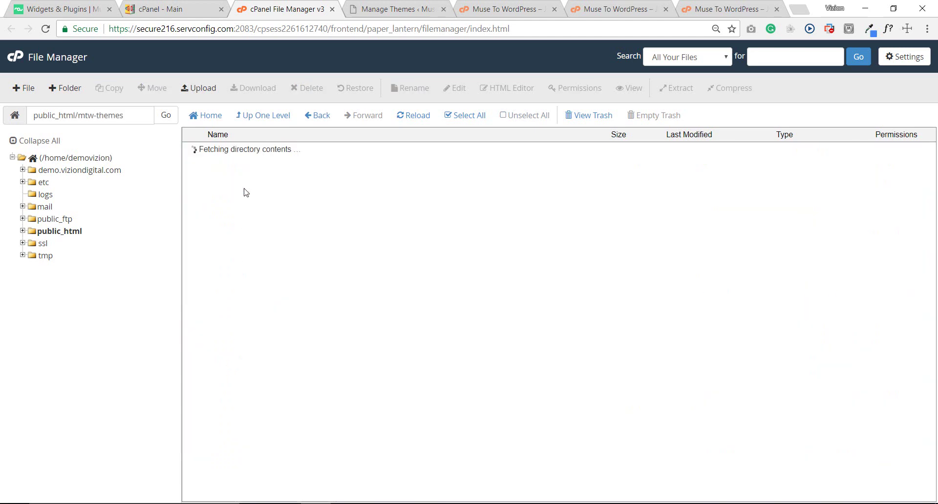
# - Upload XD.zip from Downloads to the mtw-themes folder and return to the folder's file list
pyautogui.click(197, 88)
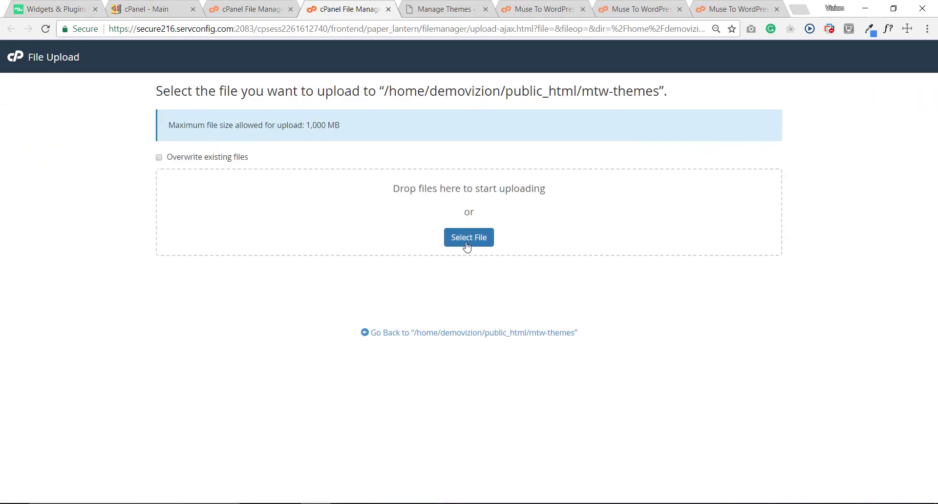
pyautogui.click(449, 237)
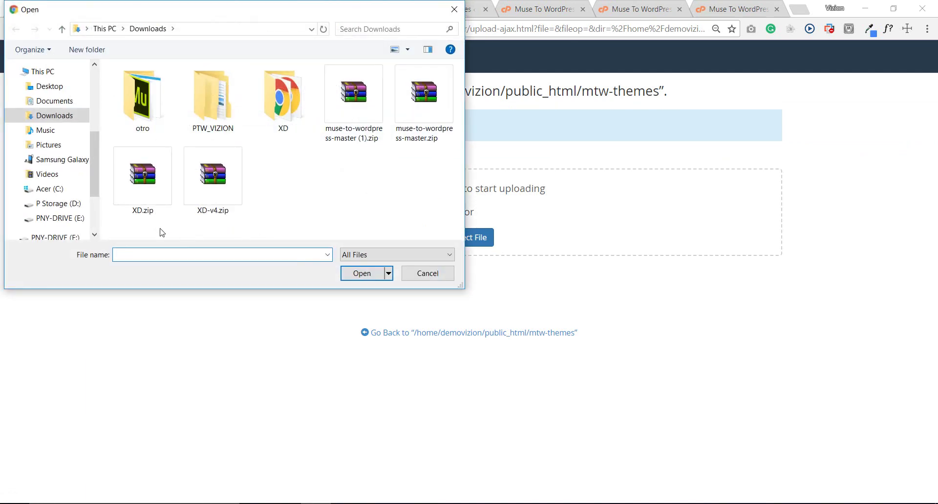
pyautogui.click(158, 207)
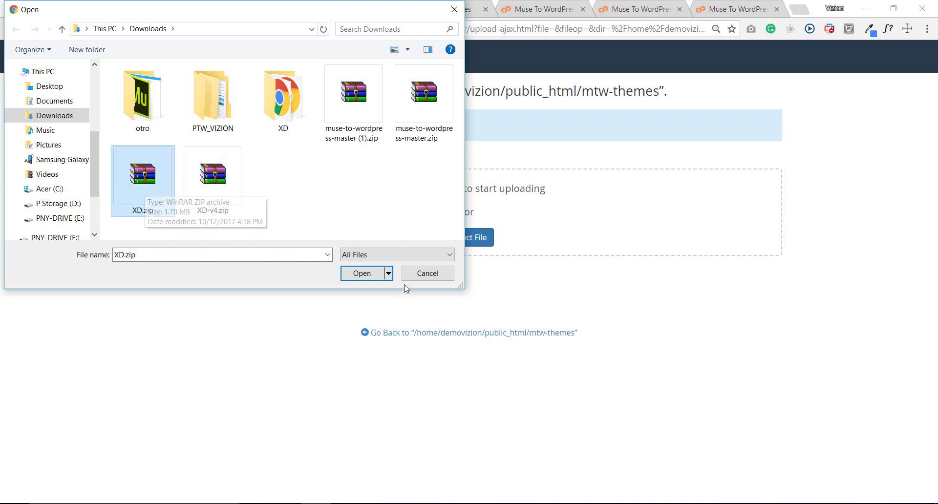
pyautogui.click(376, 274)
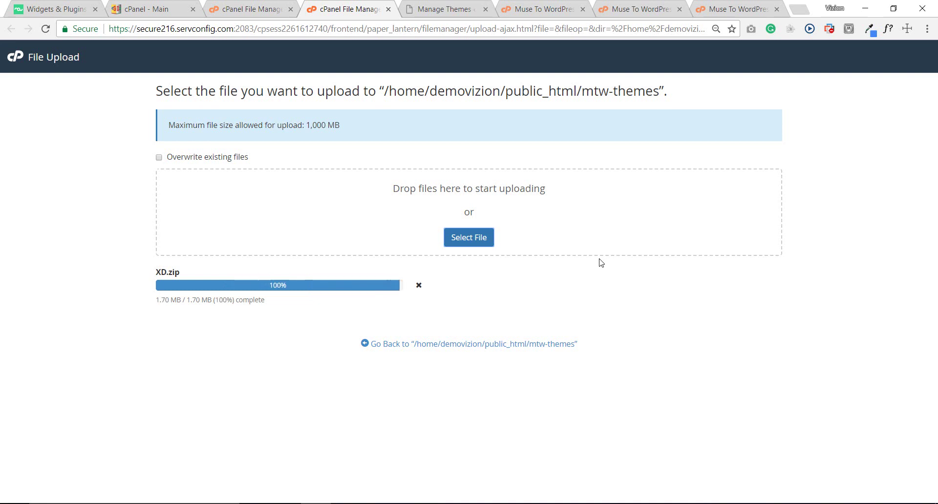
pyautogui.click(449, 344)
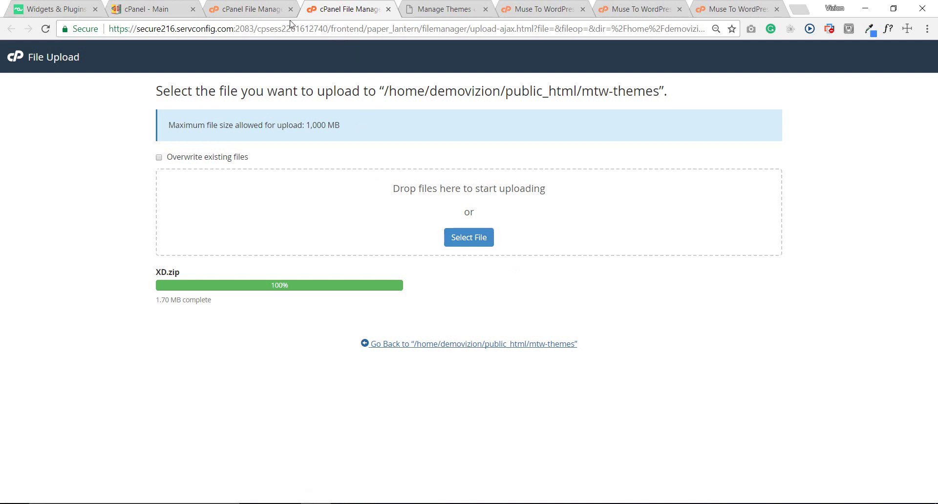
pyautogui.hotkey('ctrl', 'w')
# - Extract XD.zip into /public_html/mtw-themes
pyautogui.click(205, 169)
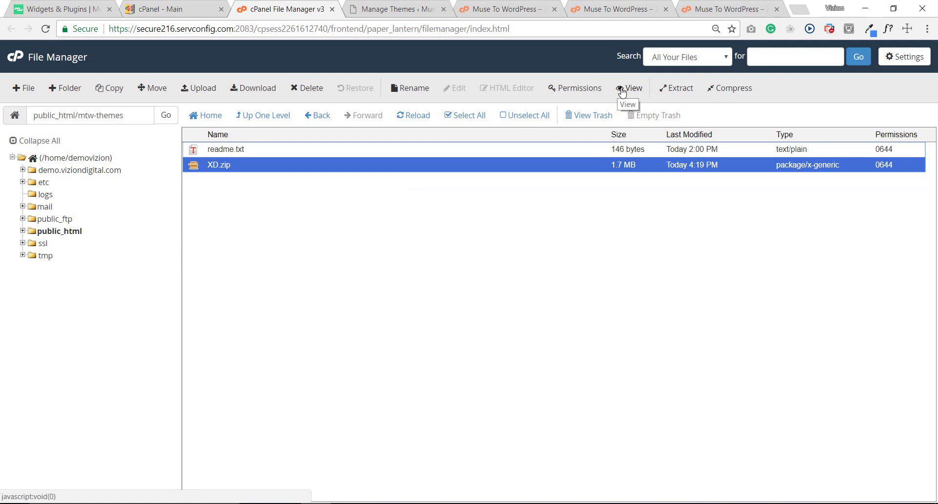
pyautogui.click(669, 100)
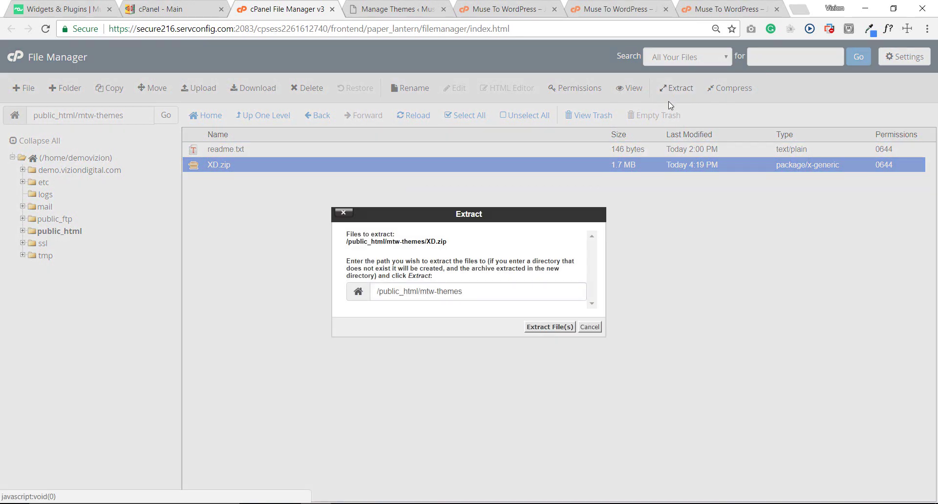
pyautogui.click(543, 329)
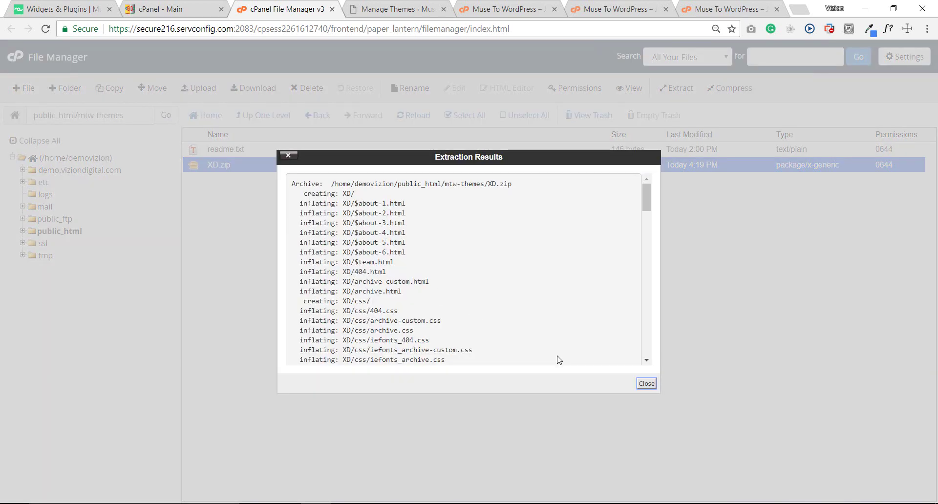
# - Close the extraction results, reopen public_html/mtw-themes from the folder tree and check for the extracted XD folder
pyautogui.click(647, 389)
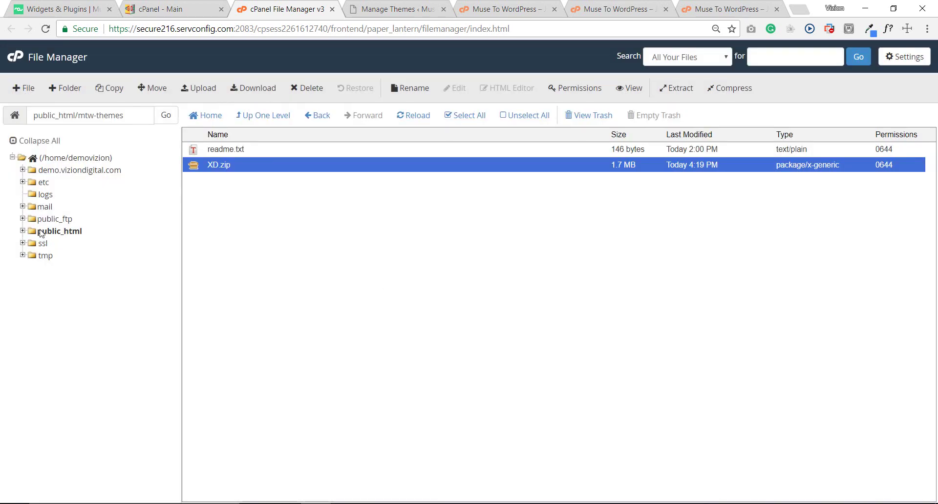
pyautogui.click(55, 231)
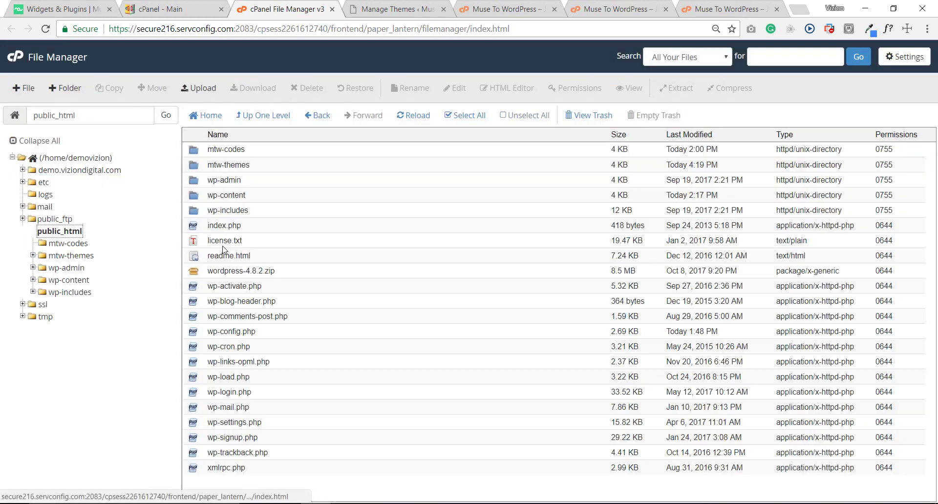
pyautogui.doubleClick(194, 169)
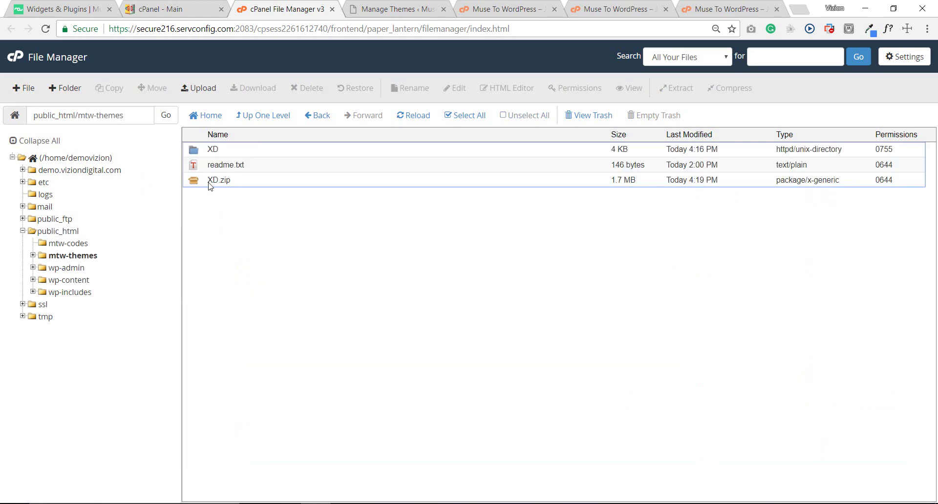
pyautogui.click(205, 151)
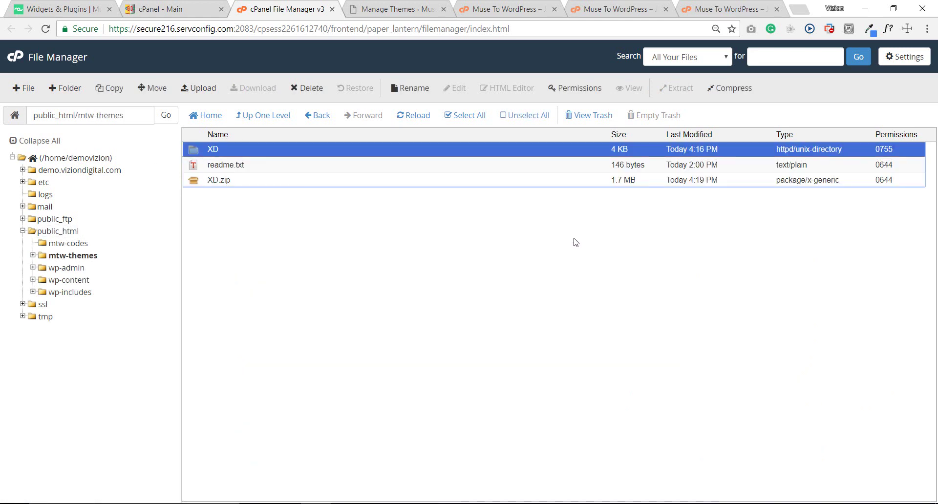
# - Switch to the WordPress admin and open the General Settings of Muse to Wordpress
pyautogui.click(403, 13)
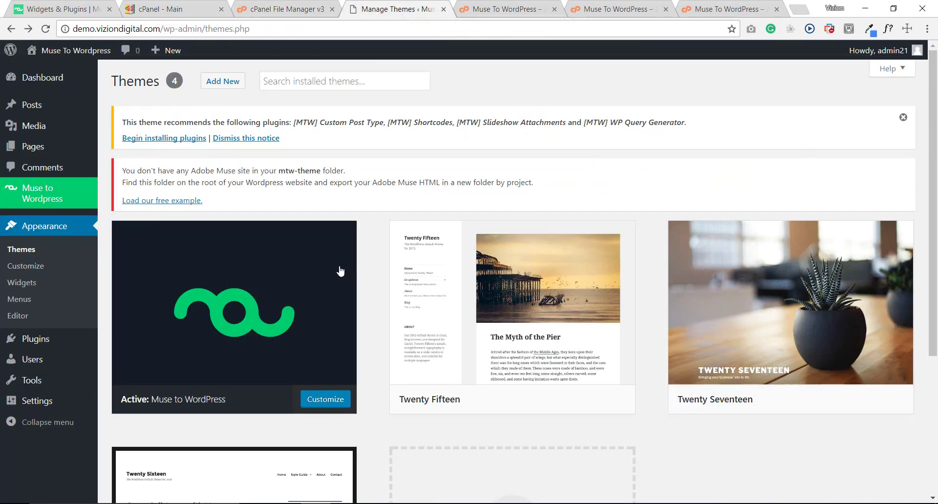
pyautogui.moveTo(55, 192)
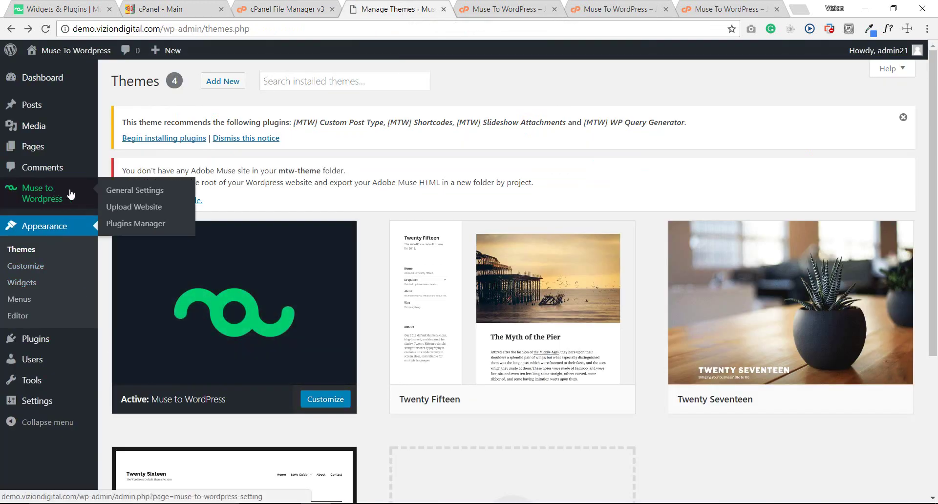
pyautogui.click(119, 192)
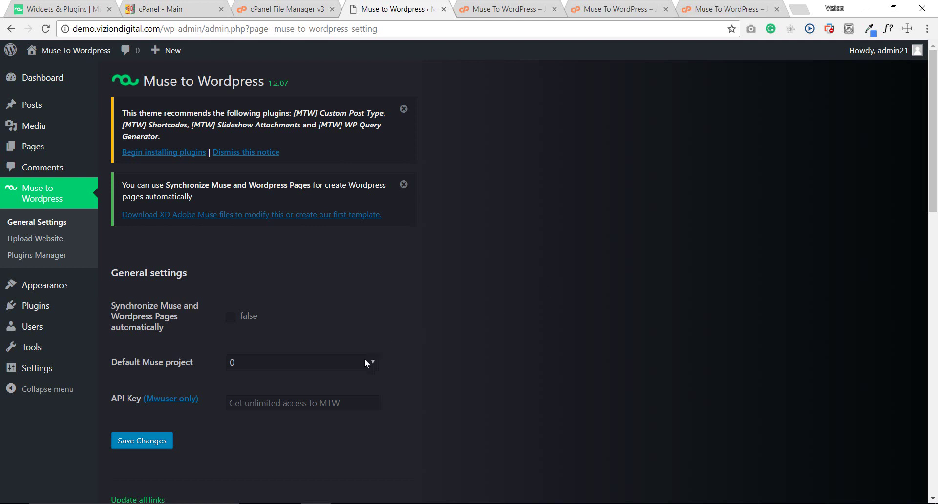
# - Enable automatic synchronization of Muse and WordPress pages, set the default Muse project to XD and save the changes
pyautogui.click(231, 317)
pyautogui.click(362, 362)
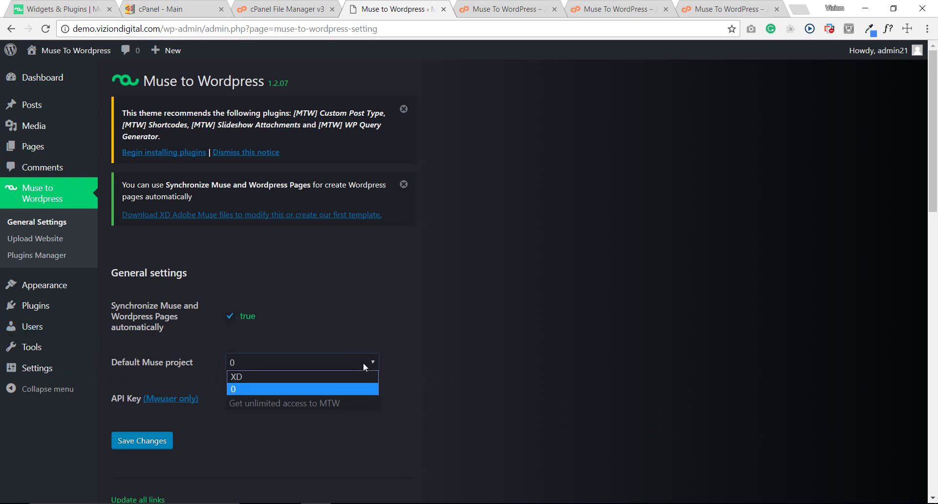
pyautogui.click(257, 376)
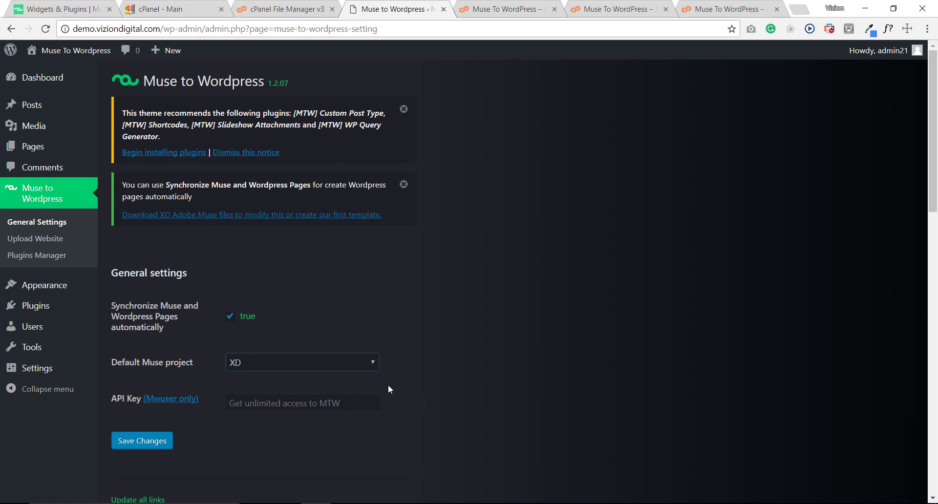
pyautogui.scroll(-3, 346, 383)
pyautogui.click(133, 323)
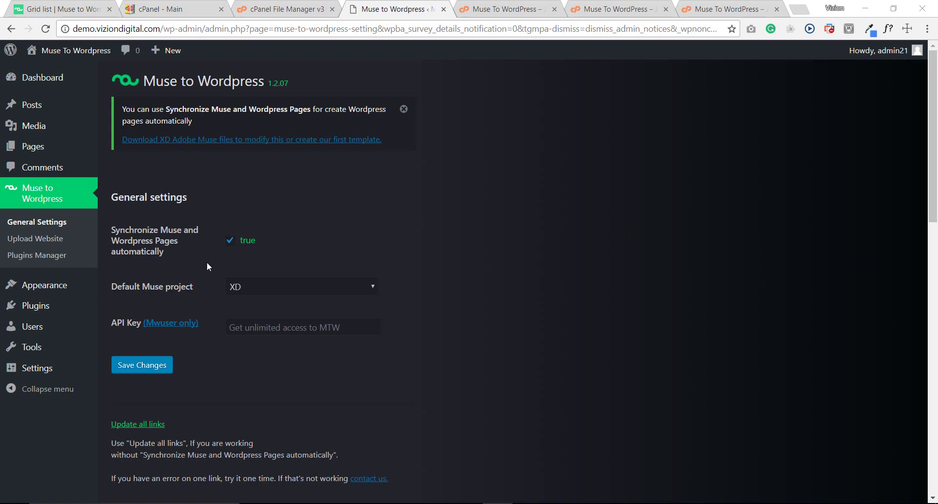
# - Bulk-activate the installed plugins [MTW] Custom post type, Grid list, Shortcodes and WP Query Generator
pyautogui.click(134, 309)
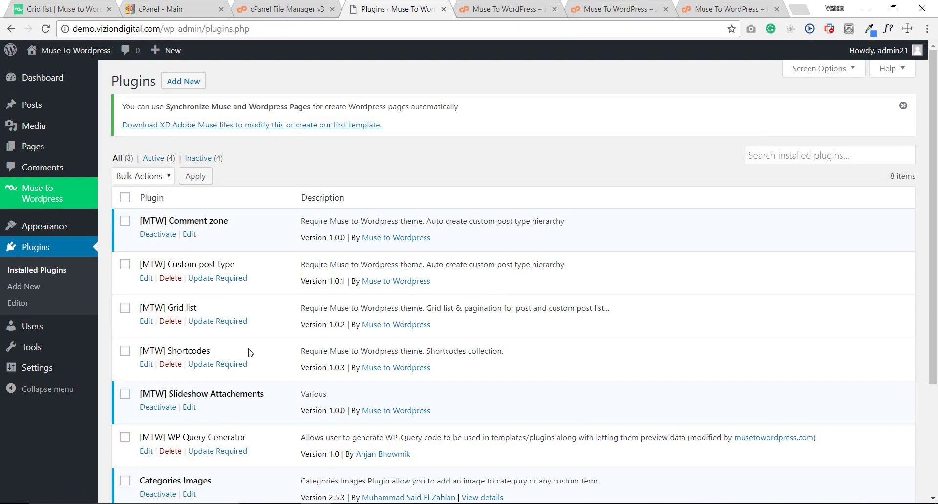
pyautogui.scroll(-1, 171, 317)
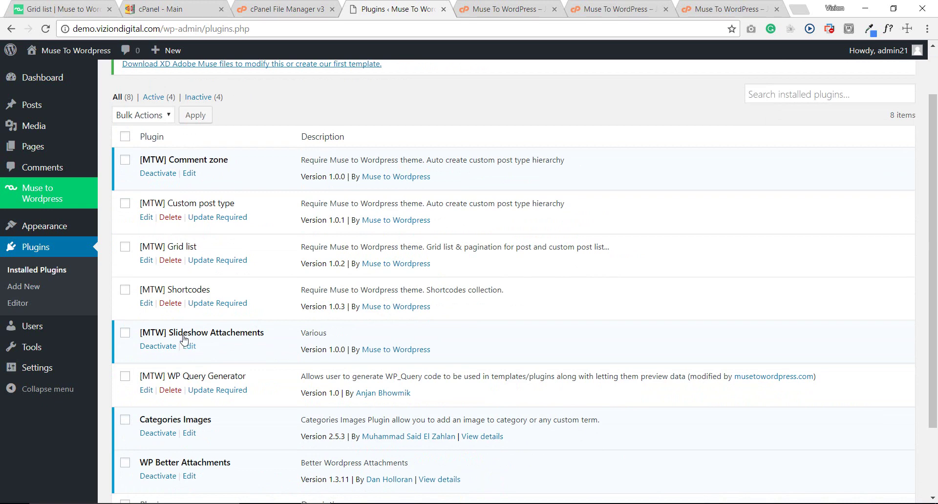
pyautogui.click(125, 203)
pyautogui.click(125, 246)
pyautogui.click(125, 291)
pyautogui.click(125, 376)
pyautogui.scroll(-2, 353, 350)
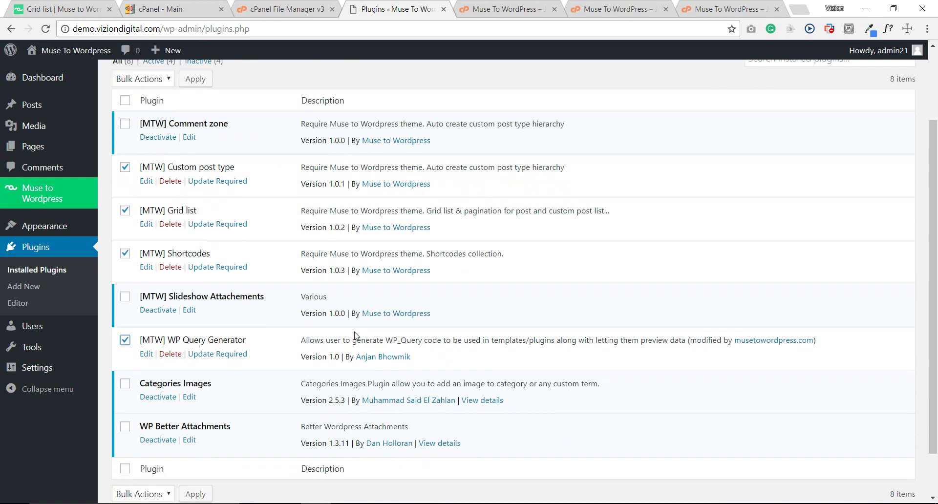
pyautogui.scroll(4, 355, 332)
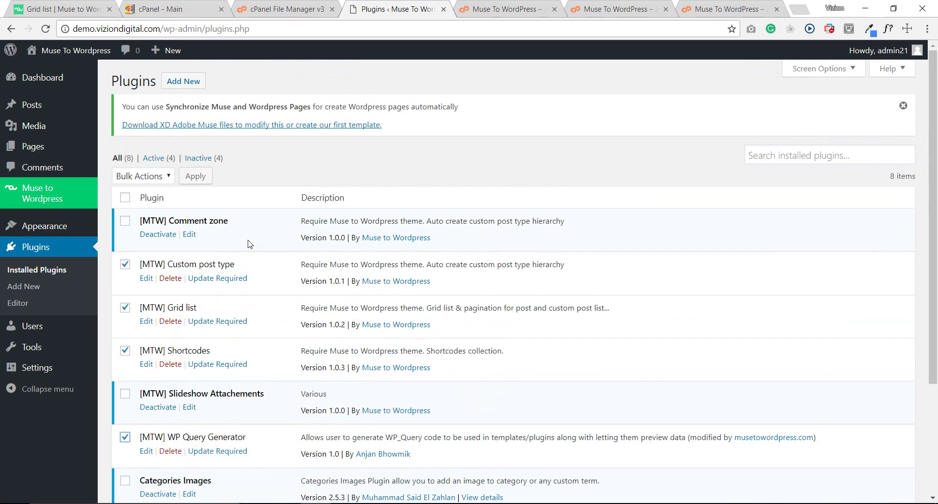
pyautogui.click(167, 179)
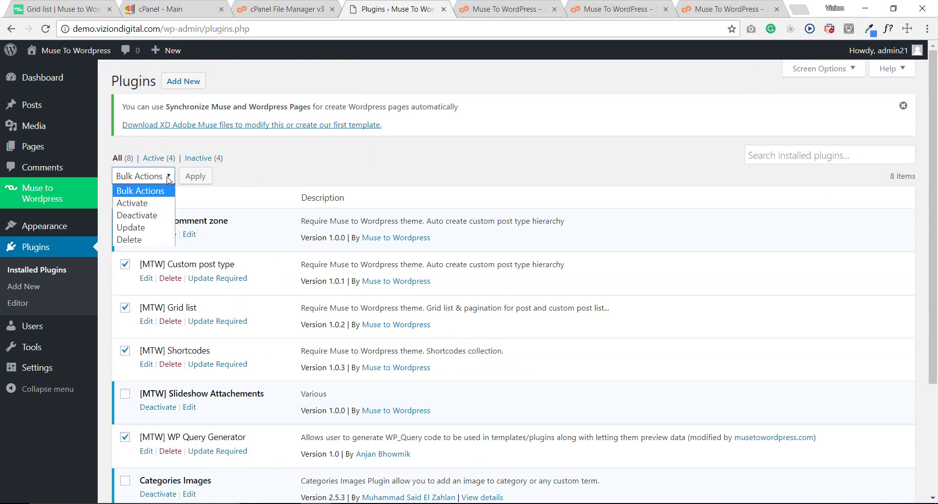
pyautogui.click(146, 204)
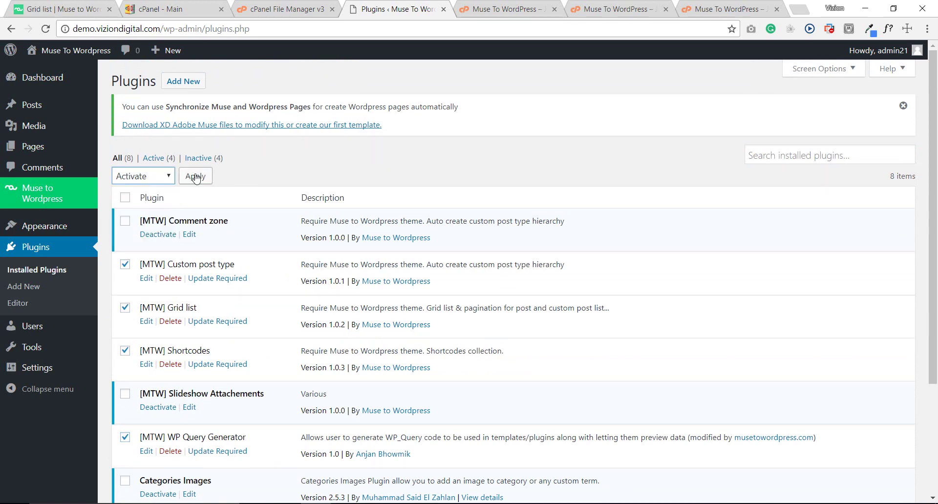
pyautogui.click(196, 178)
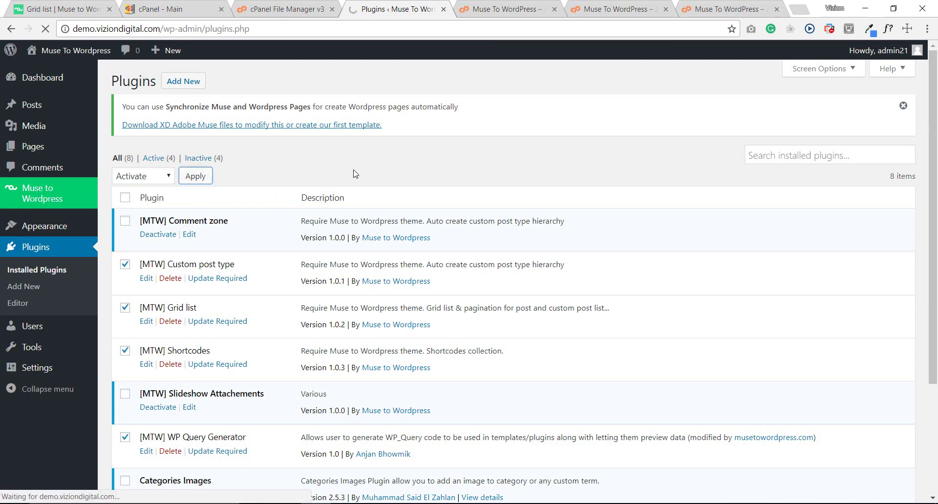
pyautogui.scroll(-5, 322, 231)
pyautogui.scroll(4, 322, 231)
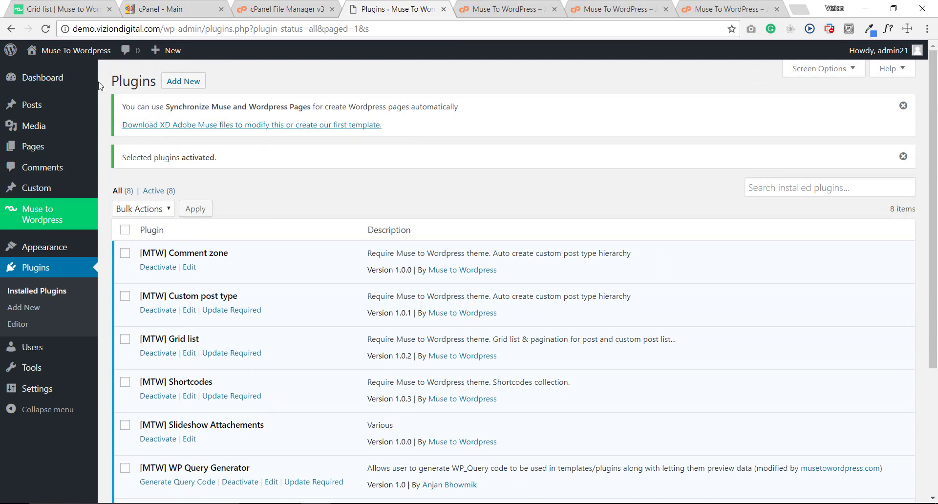
# - Open the live site in a new browser tab and examine its home page and Blog page
pyautogui.moveTo(55, 51)
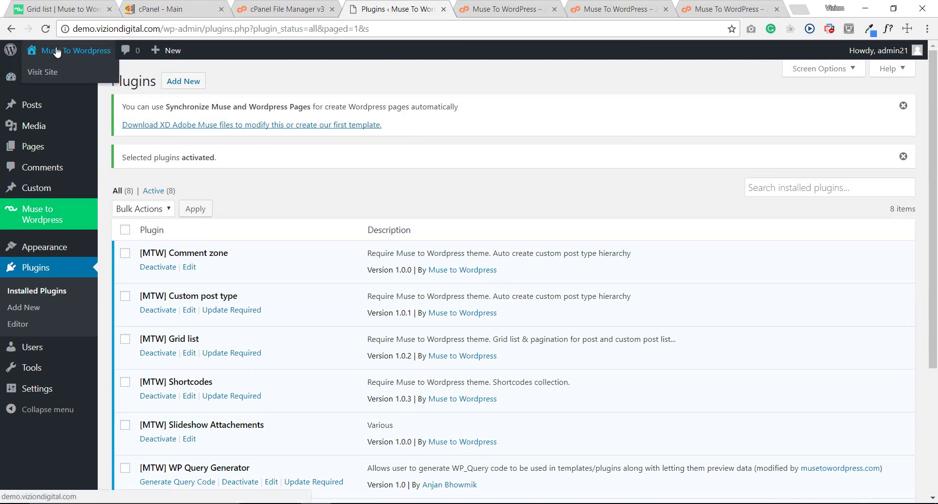
pyautogui.rightClick(49, 74)
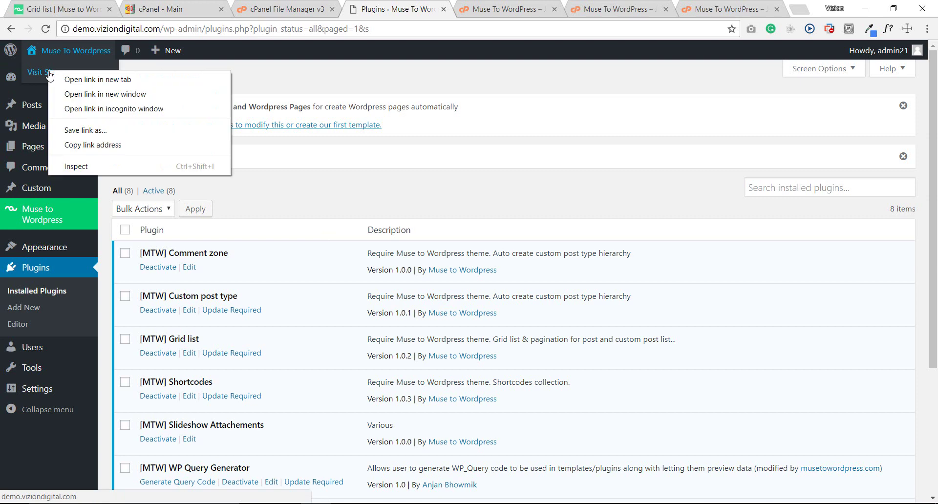
pyautogui.click(113, 80)
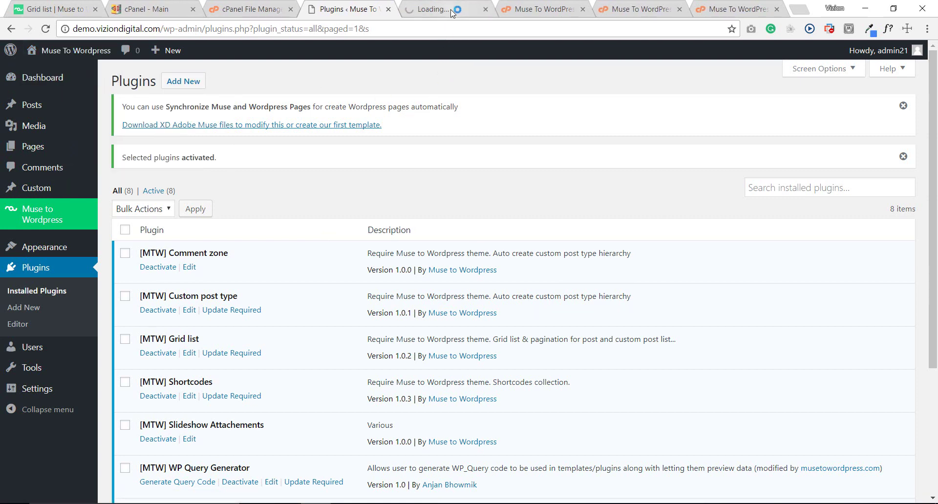
pyautogui.click(447, 9)
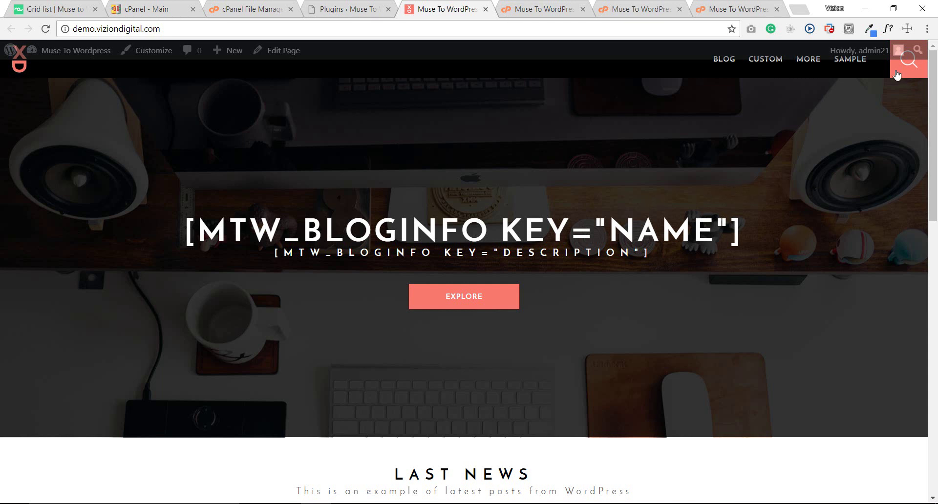
pyautogui.click(723, 61)
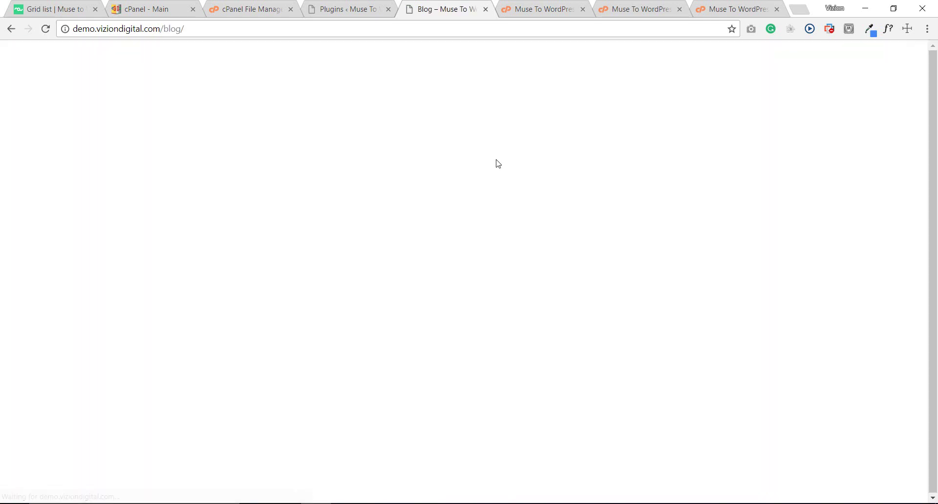
pyautogui.scroll(-2, 447, 291)
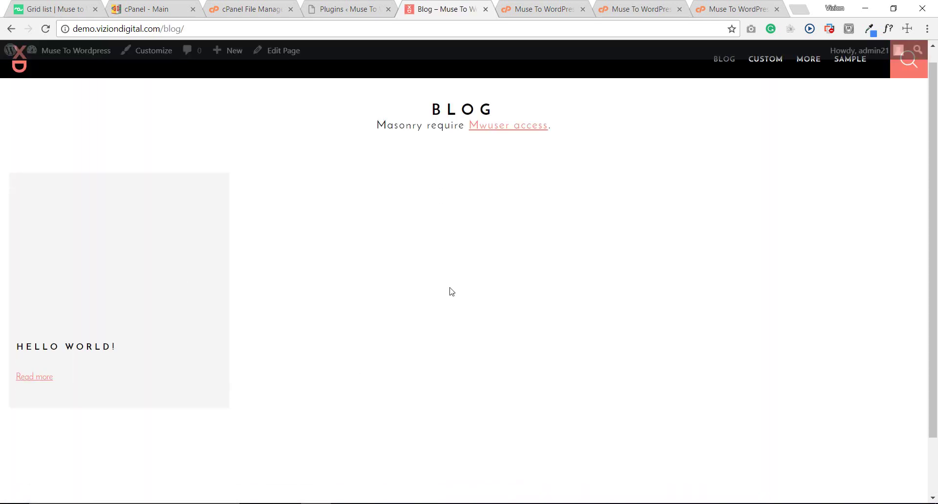
pyautogui.scroll(2, 449, 291)
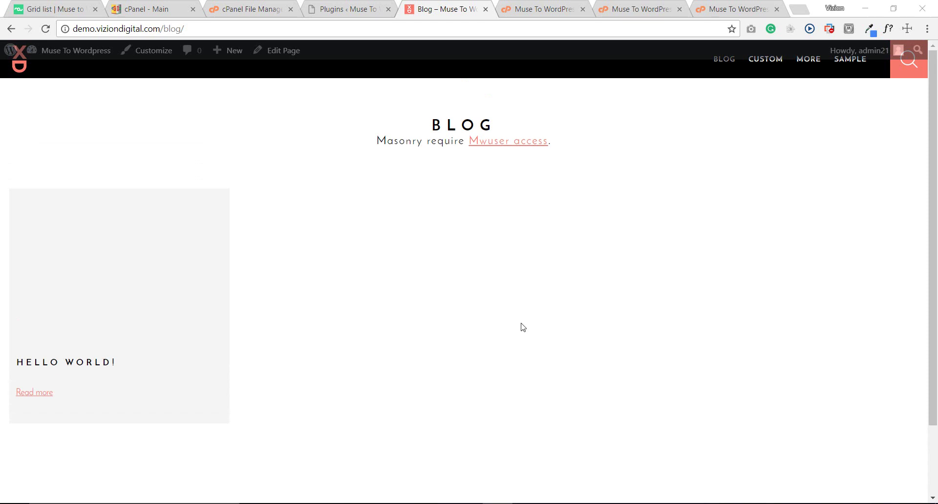